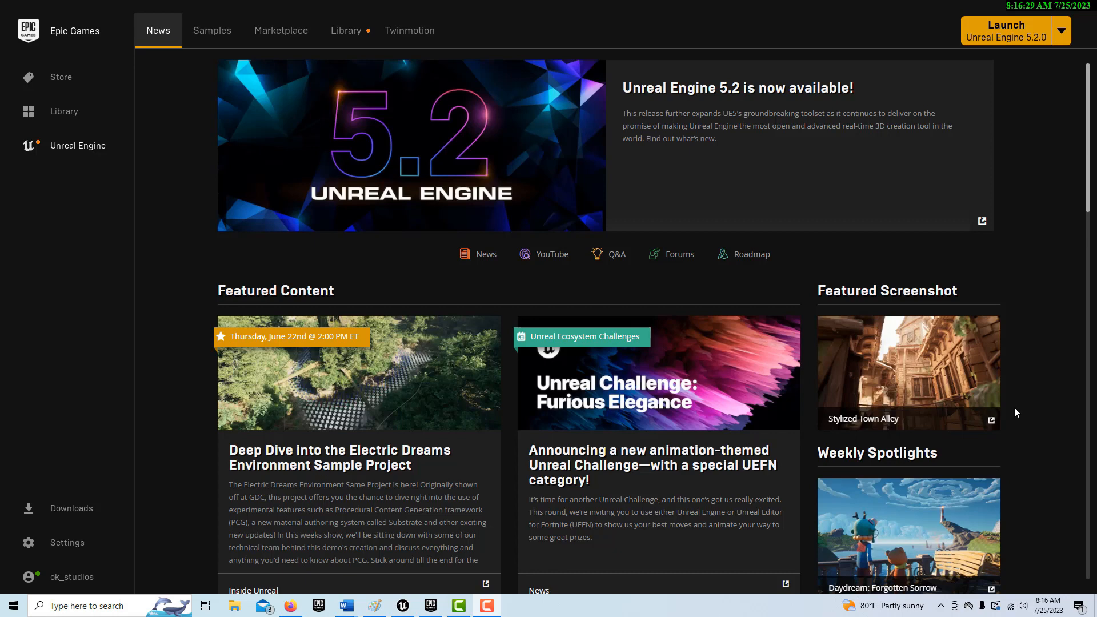
- Launch Unreal Engine 5.2.0 and create the Blueprint project MyProject3 in D:\Unreal_Projects from the Simulation Blank template, clearing the Plugins window away
left_click(1009, 35)
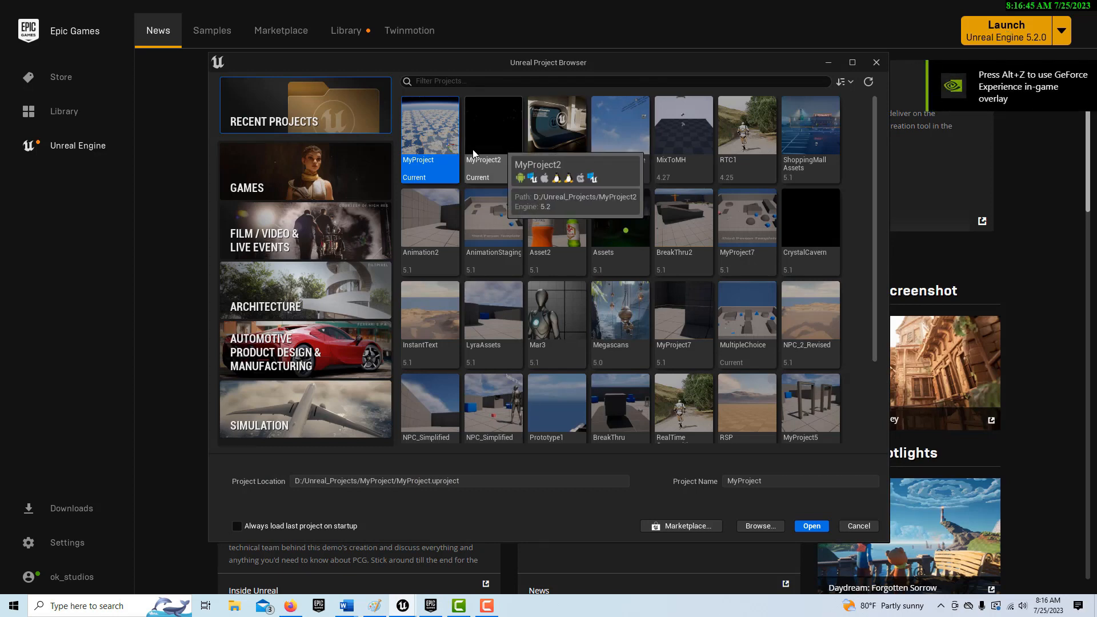
left_click(321, 400)
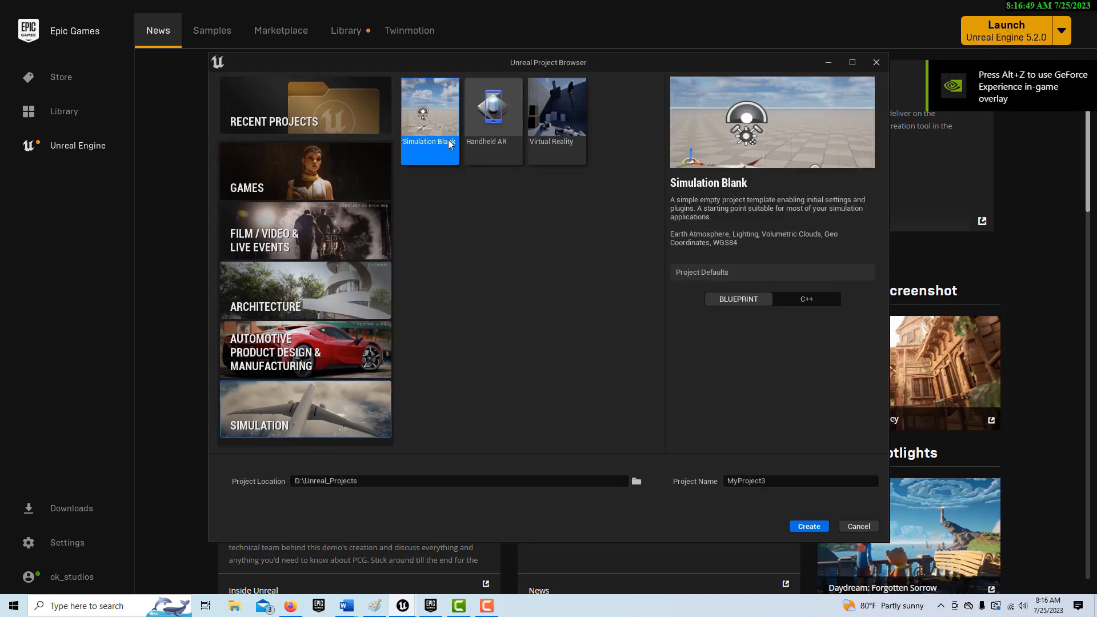
left_click(804, 527)
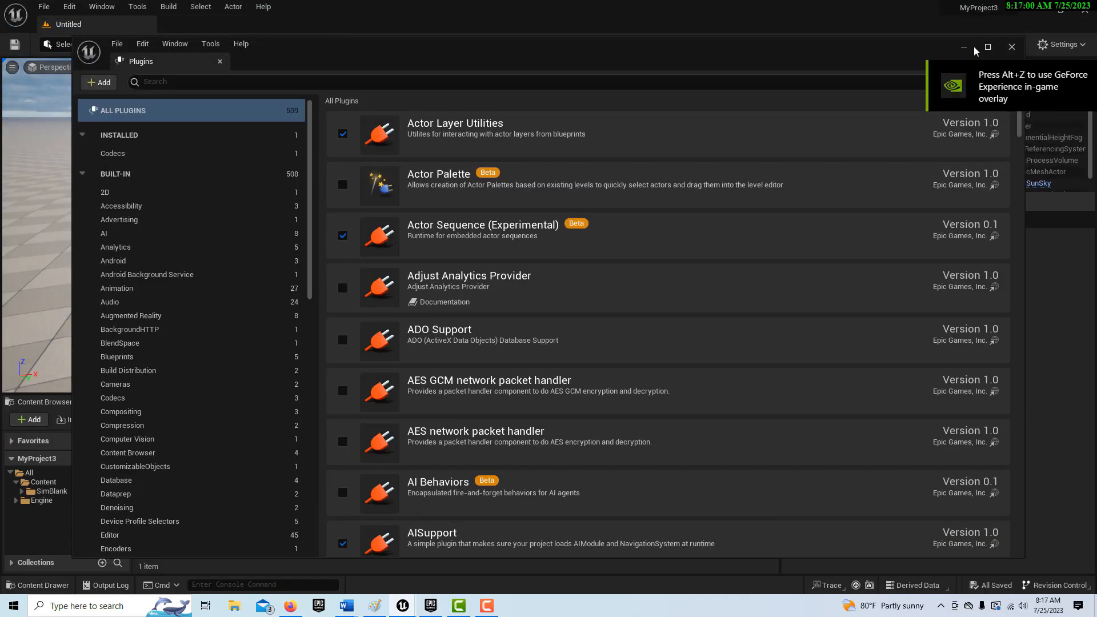
left_click(964, 48)
- Examine the new level's floor and sky, its level list, and the details and components of the StarSkySphere and SunSky actors
right_click_drag(644, 223, 606, 297)
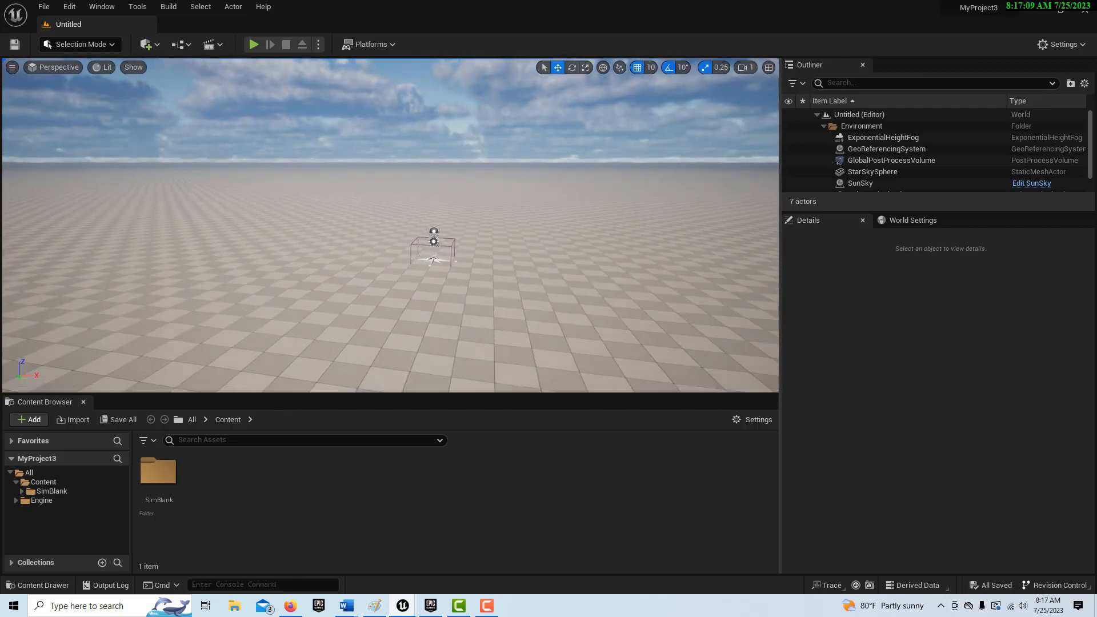
mouse_move(606, 297)
right_mouse_down()
mouse_move(674, 289)
mouse_move(492, 292)
mouse_move(560, 287)
mouse_move(589, 298)
mouse_move(643, 282)
mouse_move(583, 295)
mouse_move(609, 288)
right_mouse_up()
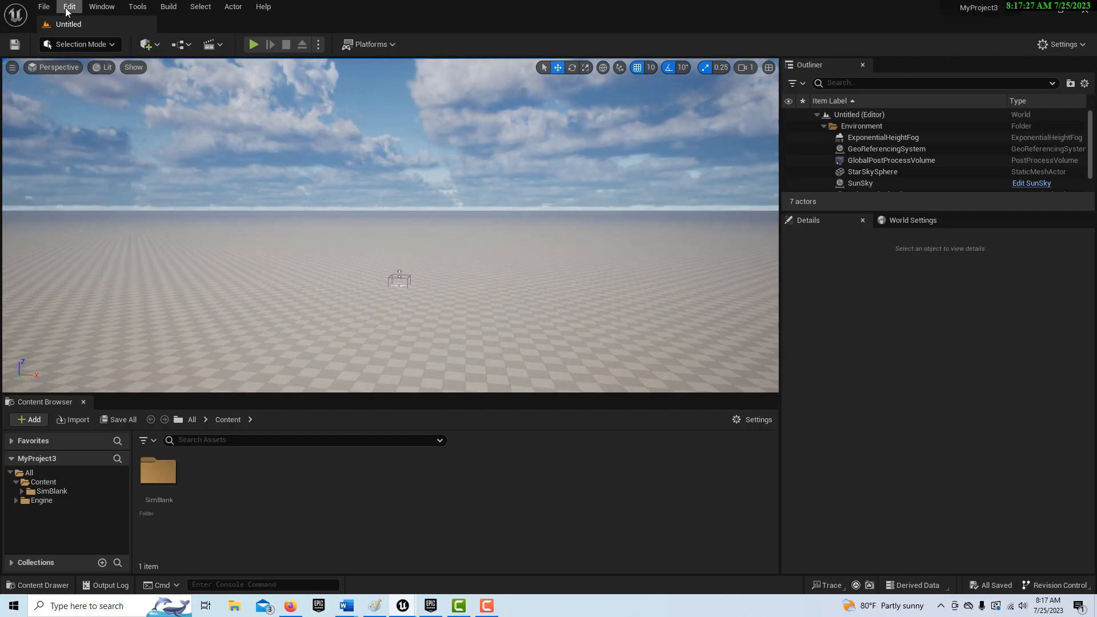
left_click(103, 7)
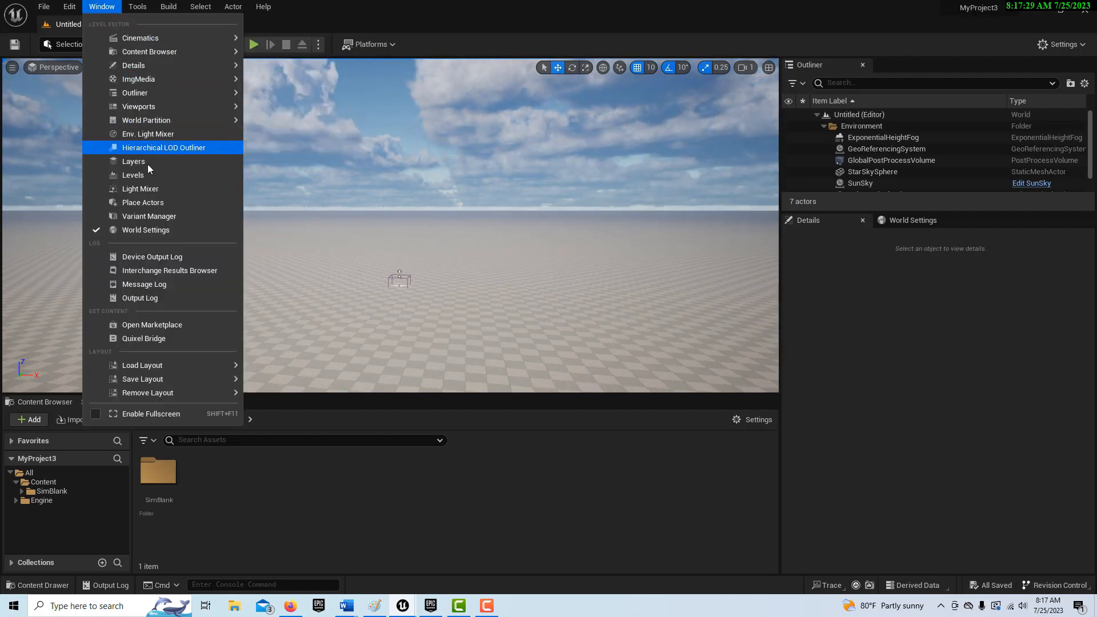
left_click(133, 176)
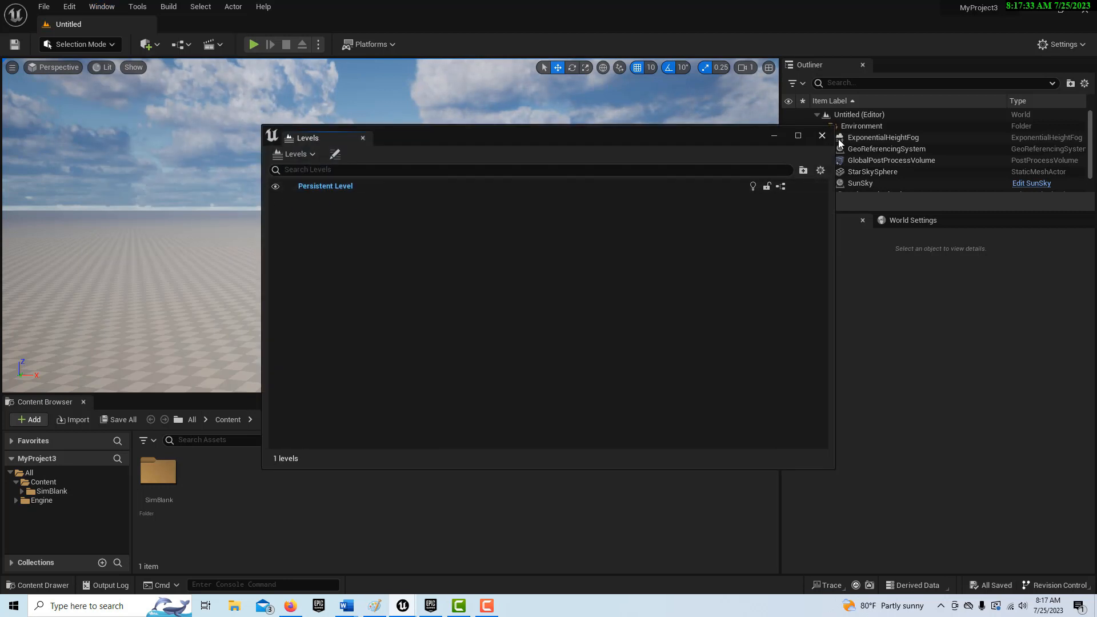
left_click(822, 136)
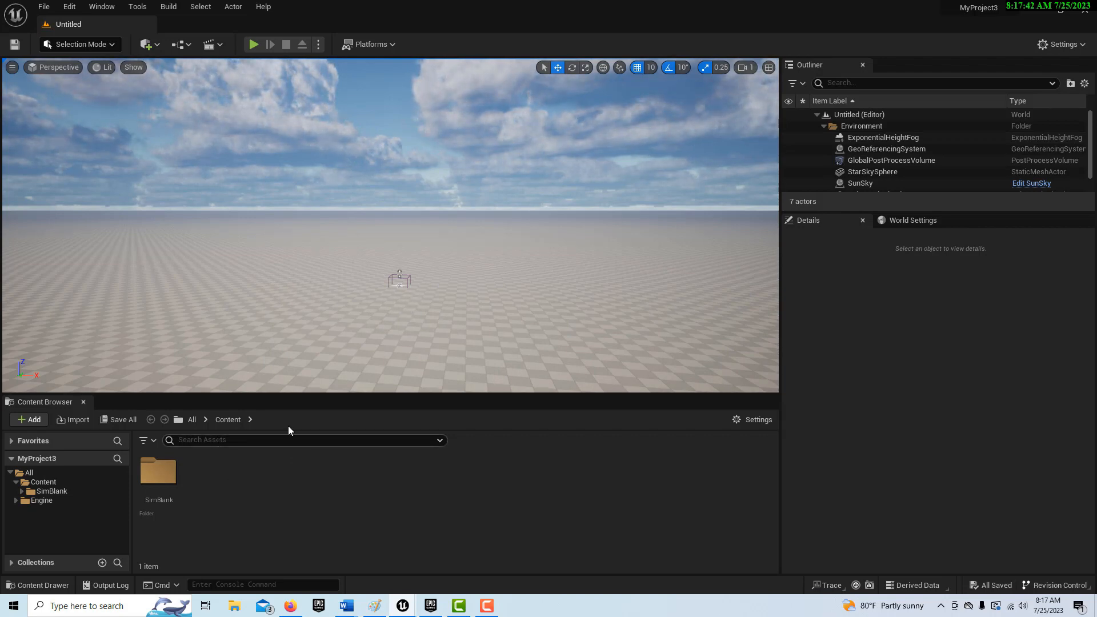
left_click(890, 173)
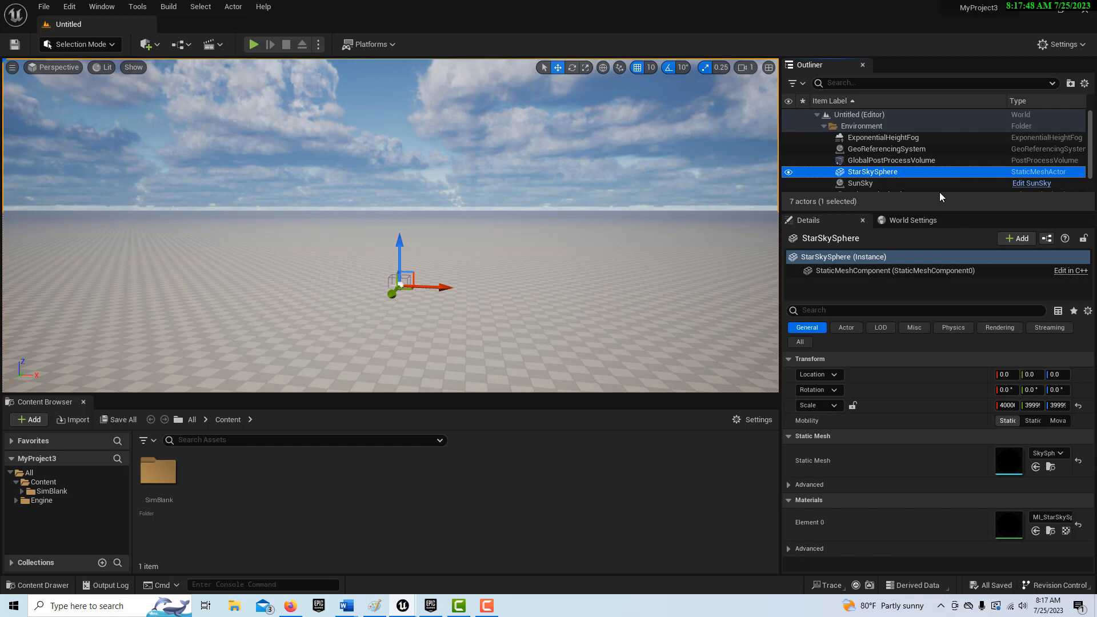
left_click(860, 184)
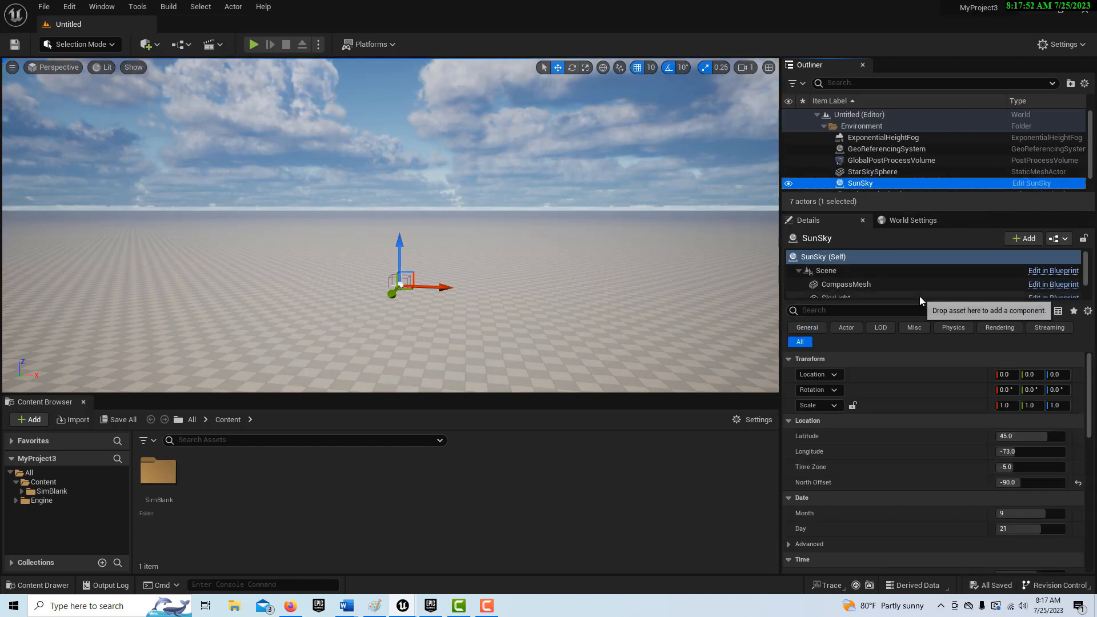
left_click_drag(920, 301, 924, 368)
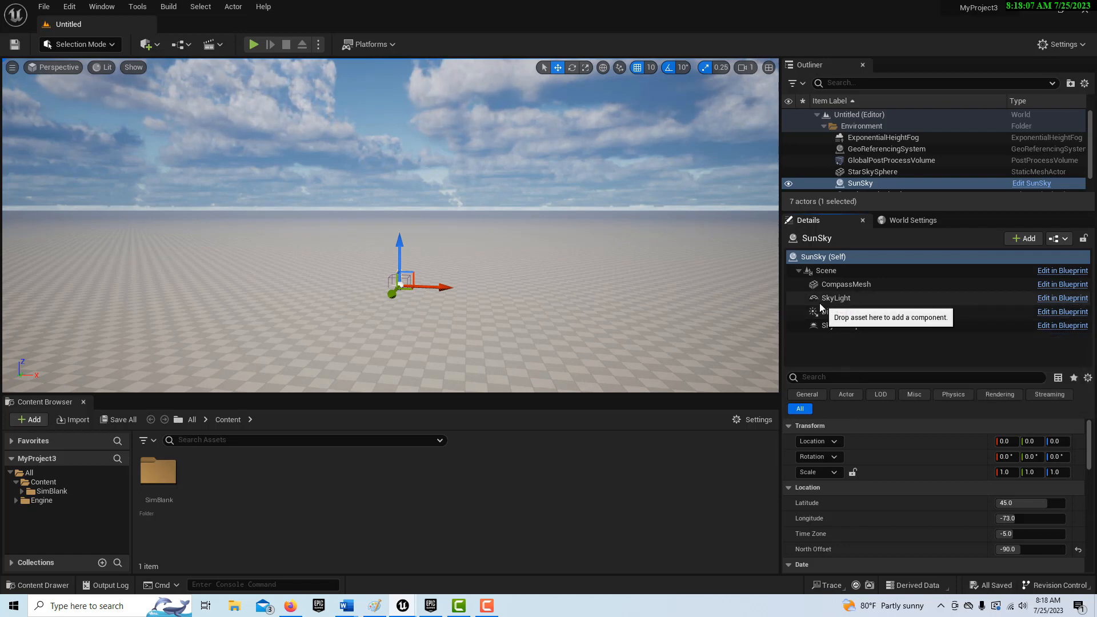
- Add the Vehicle Blueprint feature pack to the project's content
left_click(42, 9)
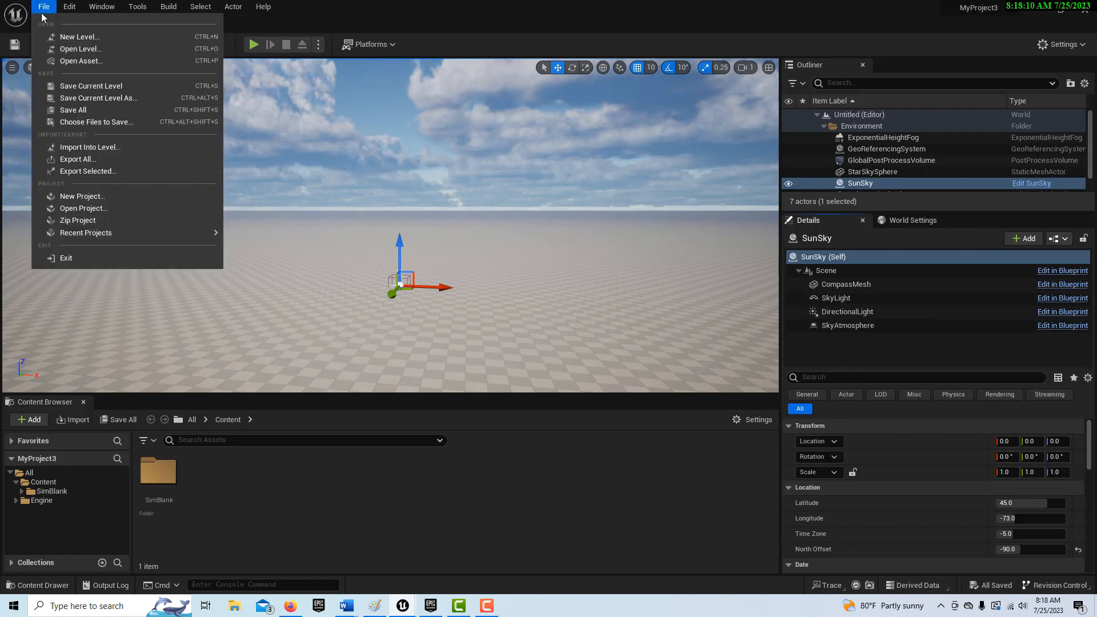
left_click(33, 421)
mouse_move(123, 413)
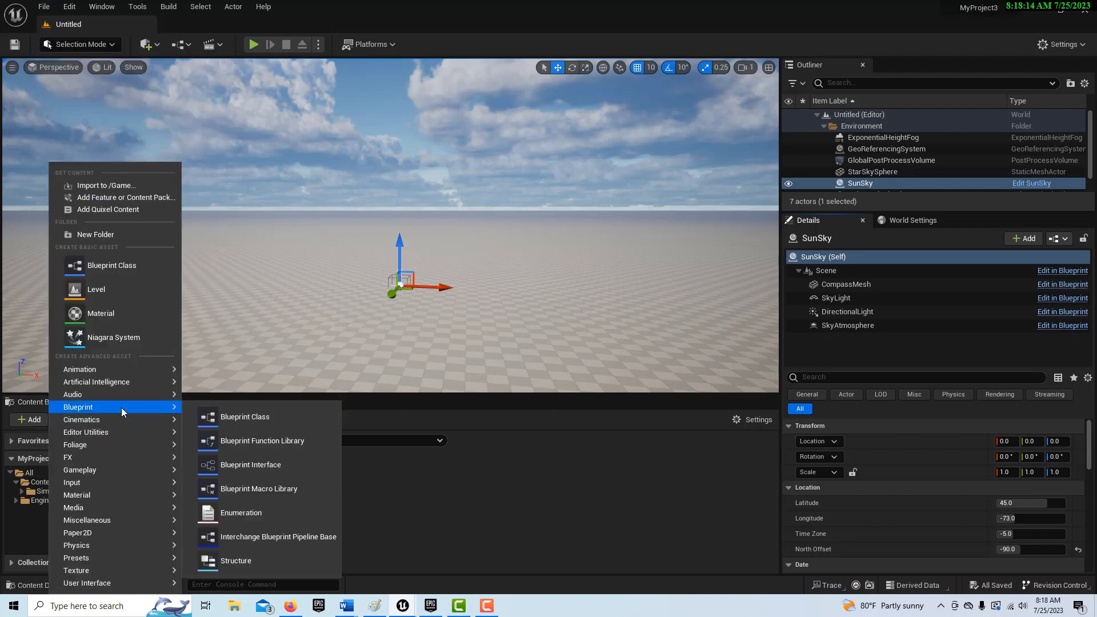
left_click(118, 198)
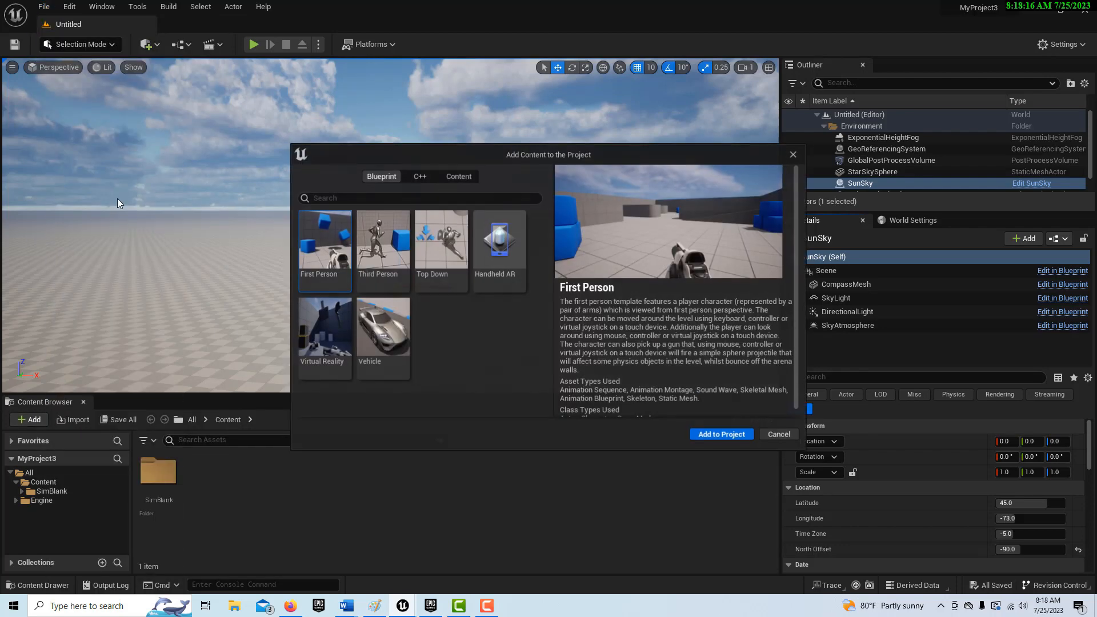
left_click(386, 343)
left_click(714, 435)
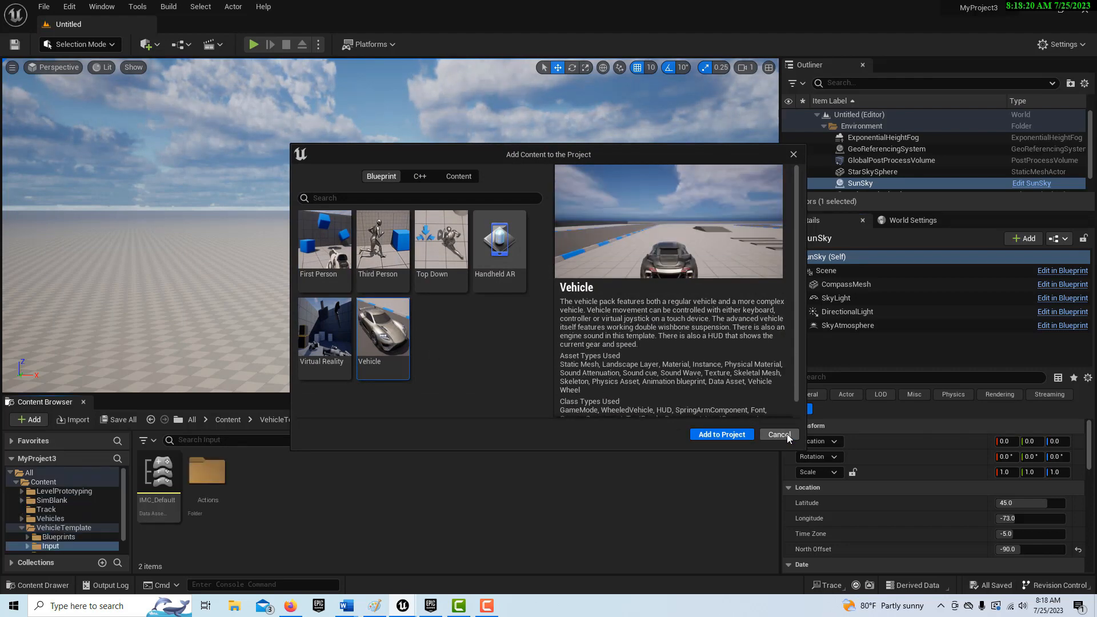
left_click(793, 155)
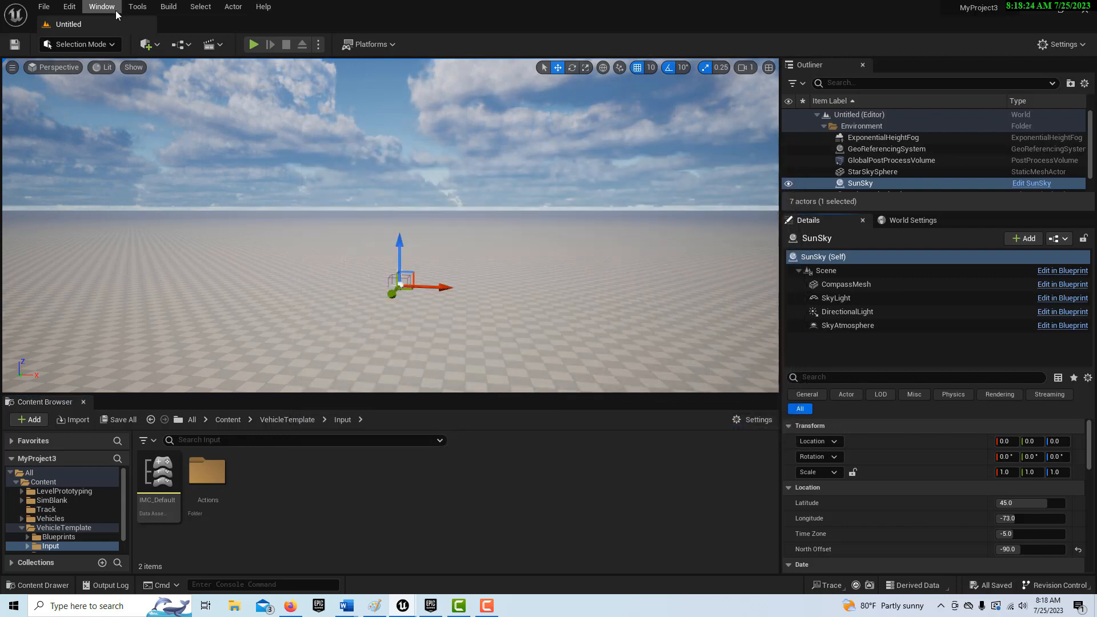
- Find the Chaos plugins, enable the experimental ChaosVehiclesPlugin, and restart the editor to apply it
left_click(68, 7)
left_click(126, 174)
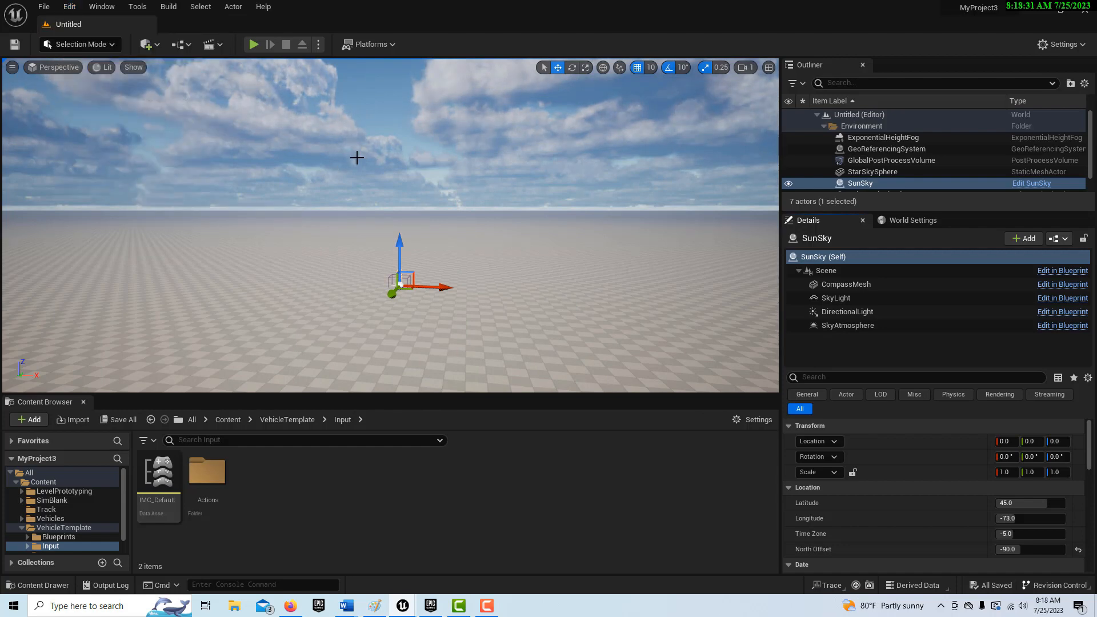
left_click(69, 7)
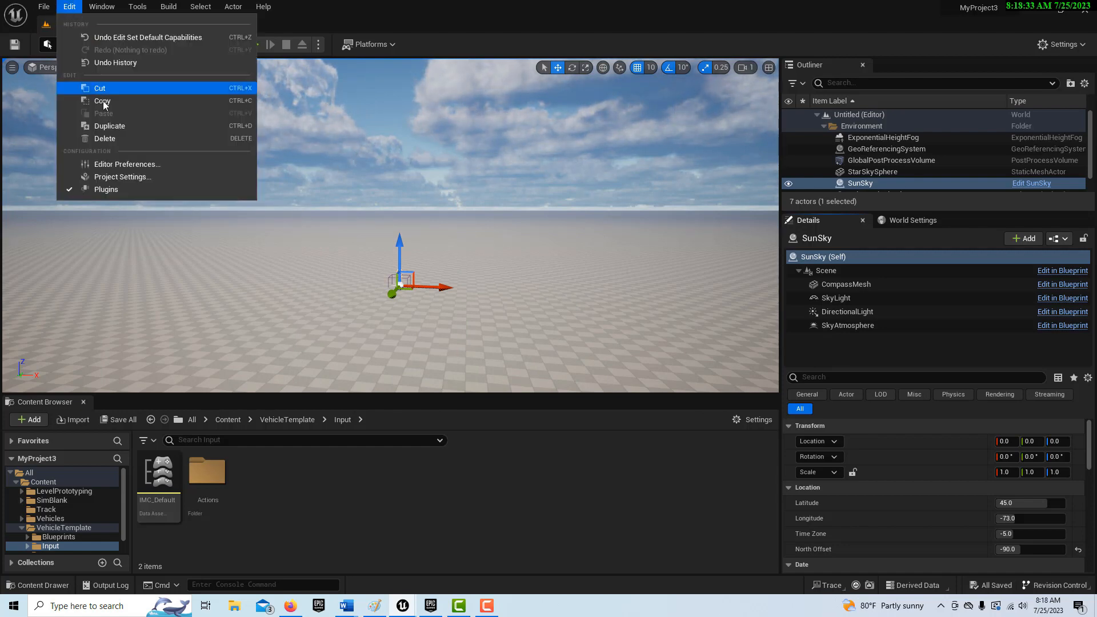
left_click(105, 189)
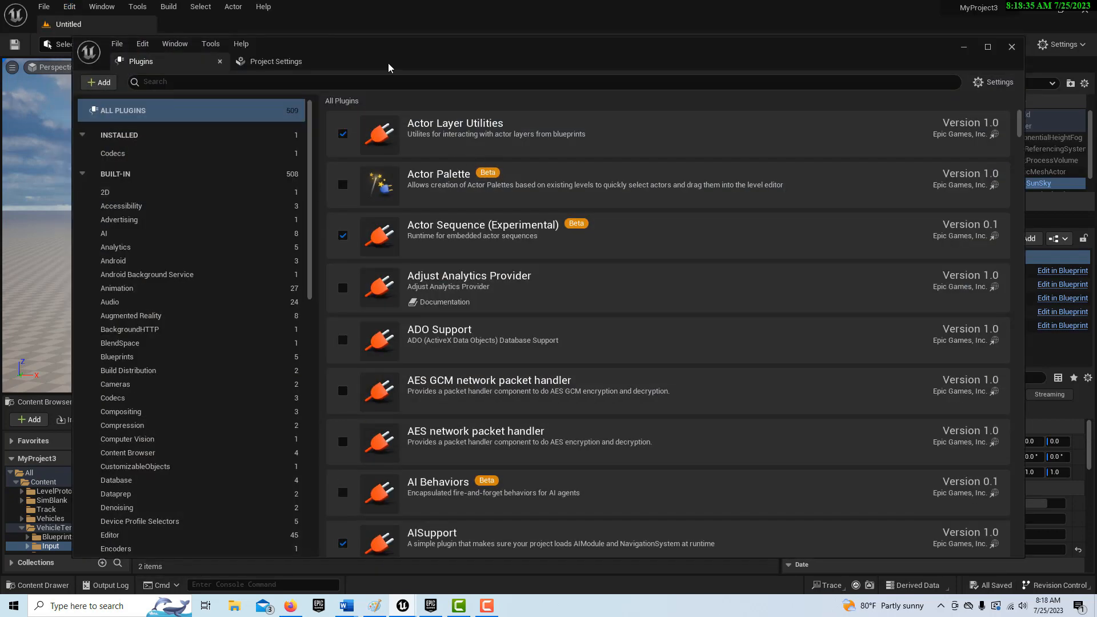
type("c")
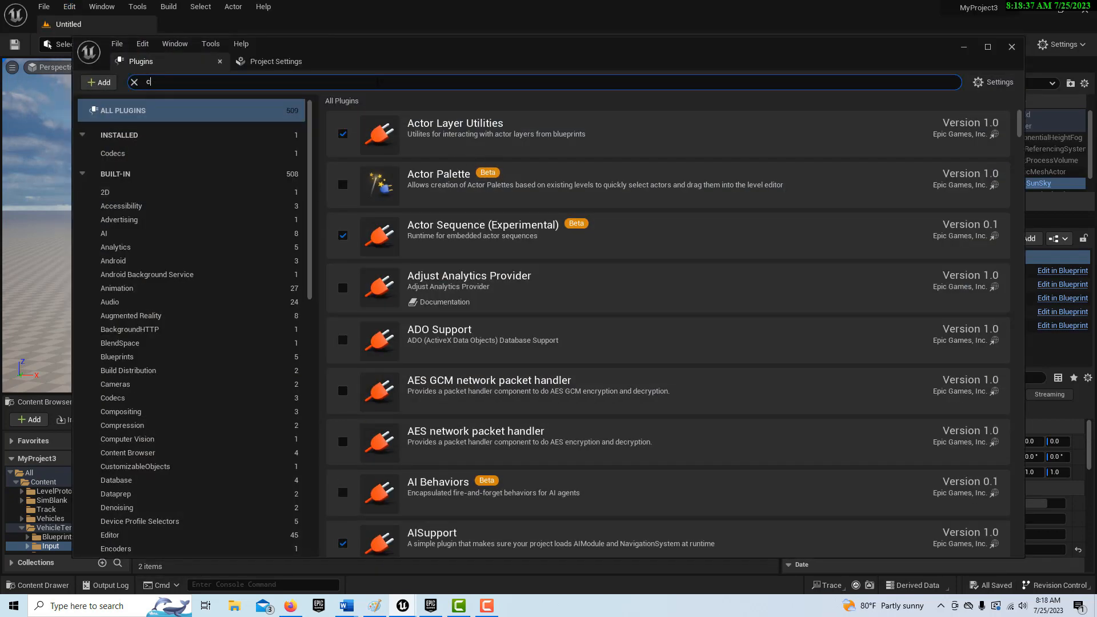
type("haos")
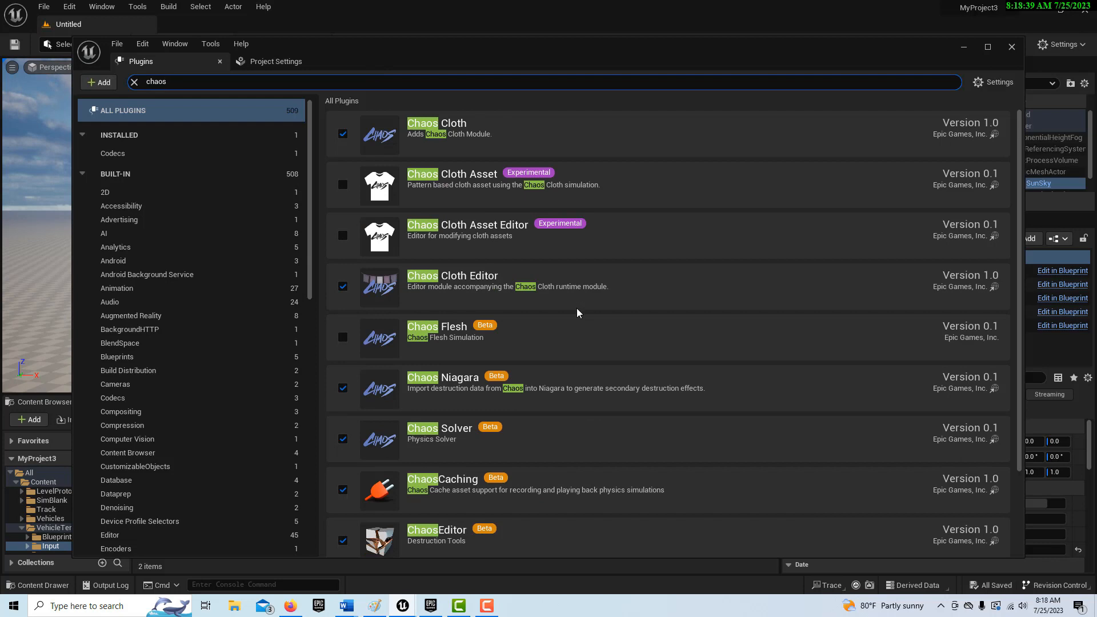
scroll(577, 315, "down", 3)
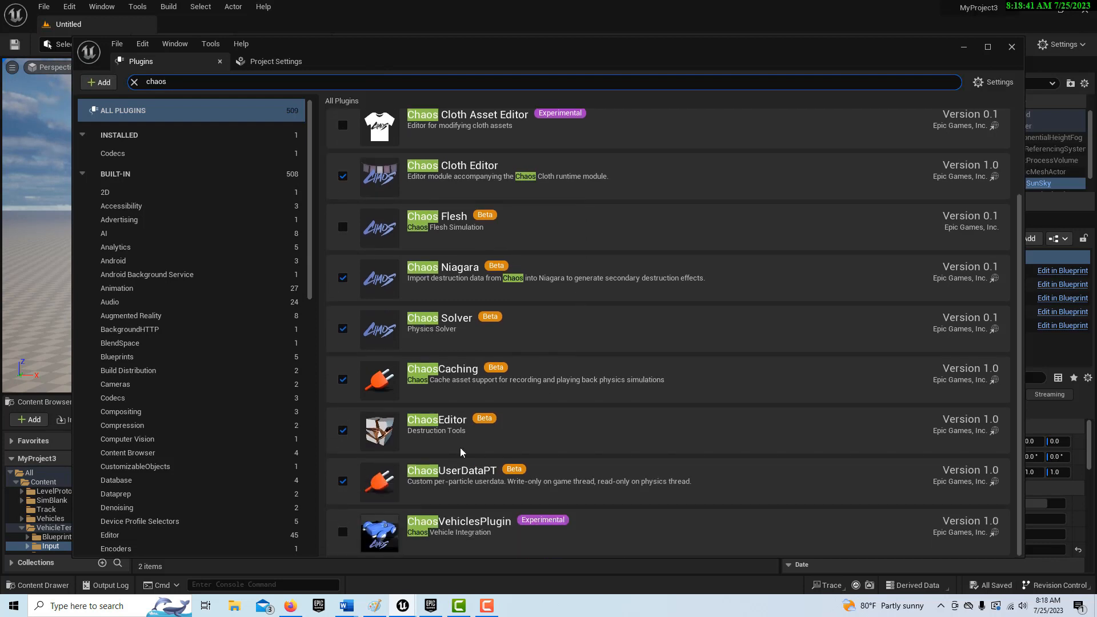
left_click(344, 533)
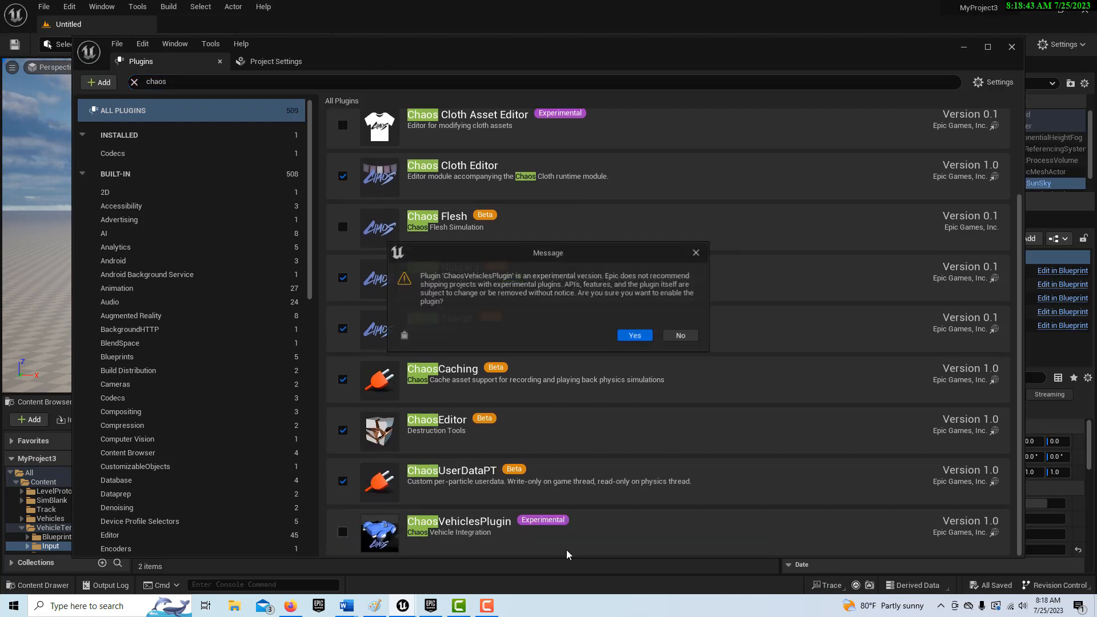
left_click(636, 336)
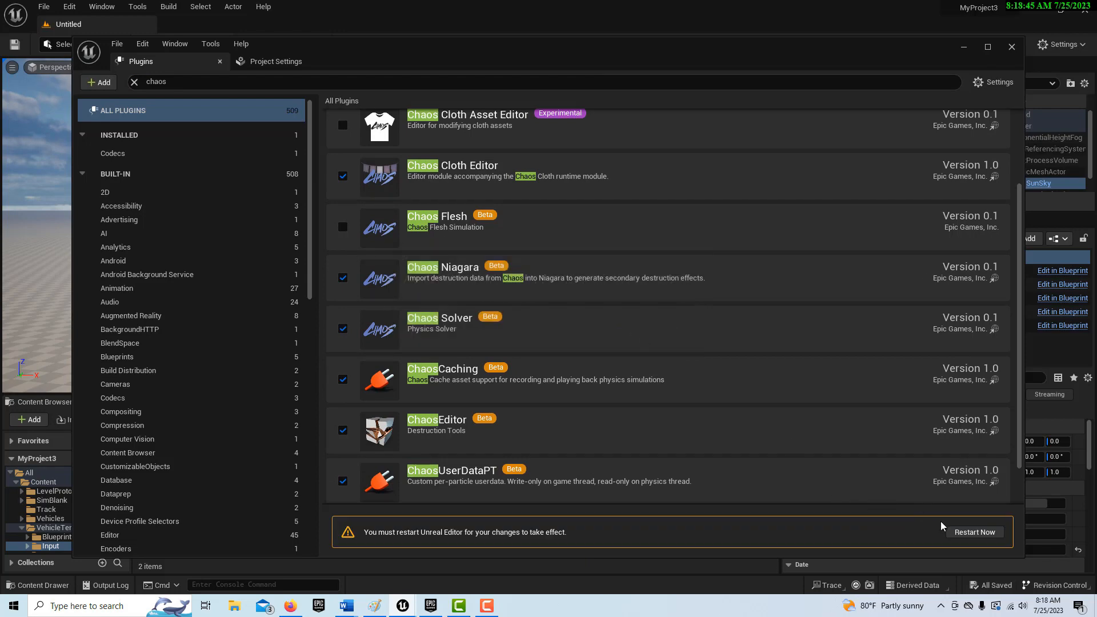
left_click(966, 532)
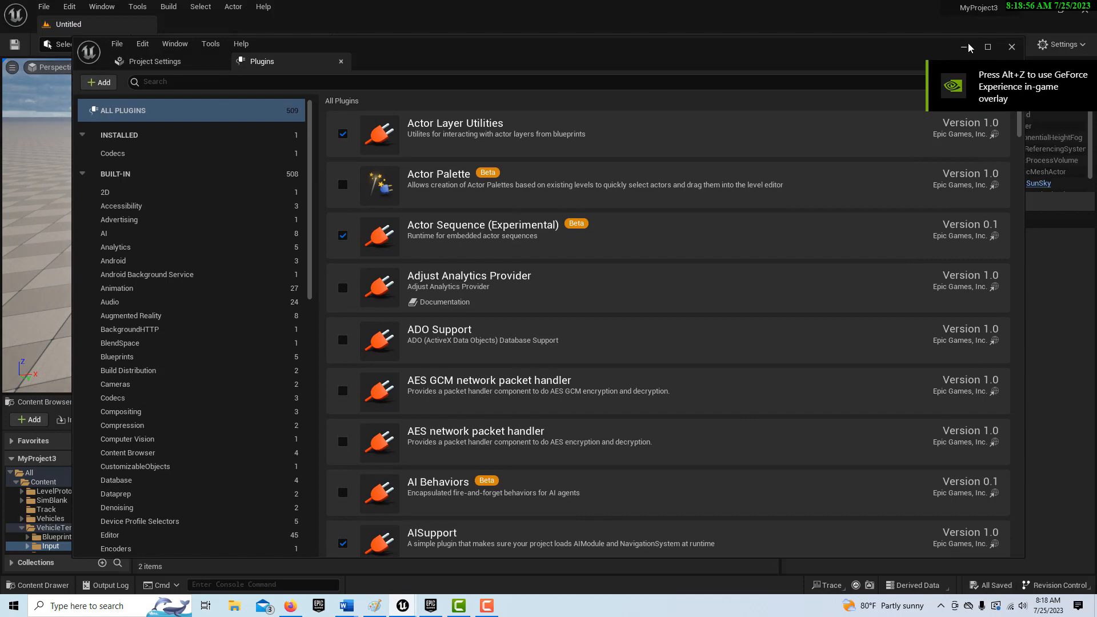
left_click(964, 48)
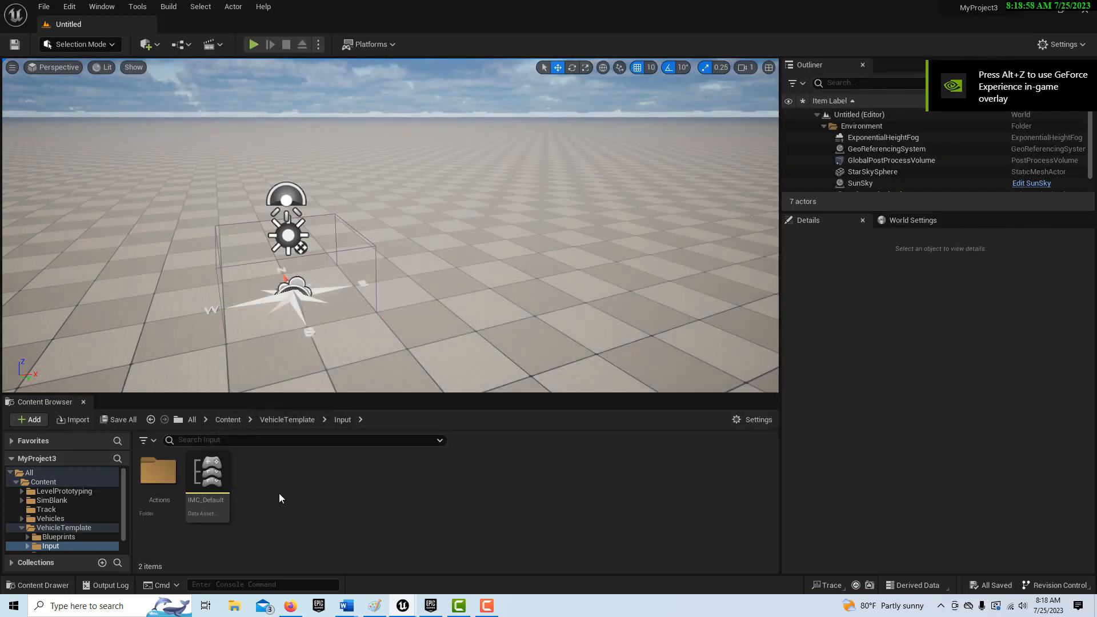
- Place the SportsCar_Pawn from VehicleTemplate/Blueprints/SportsCar on the floor at about X 330, Y -140
scroll(121, 497, "down", 1)
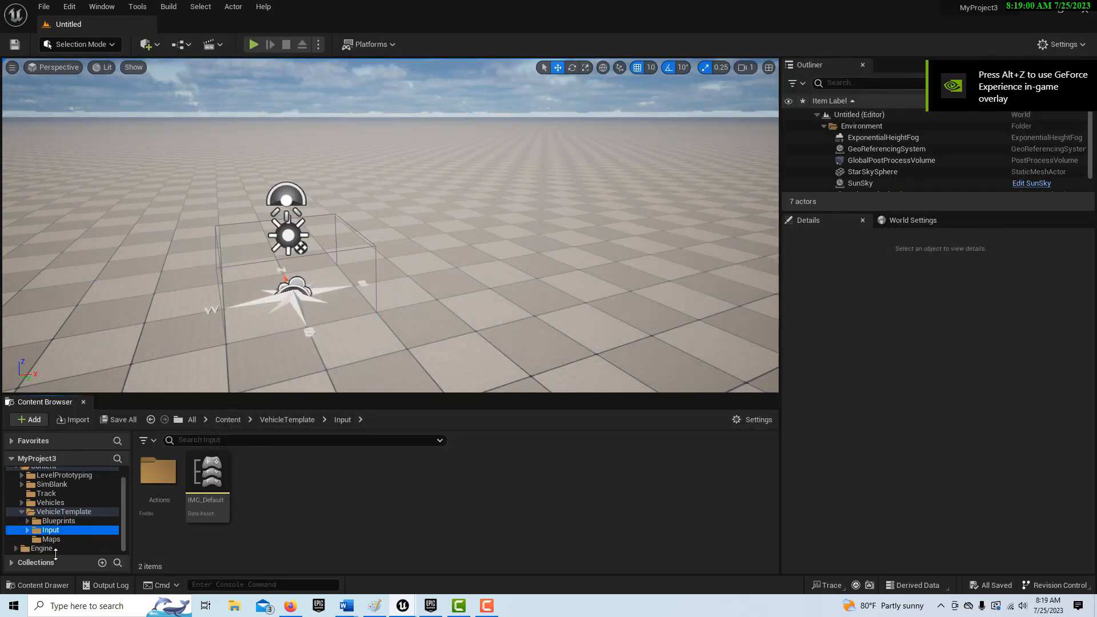
left_click(57, 520)
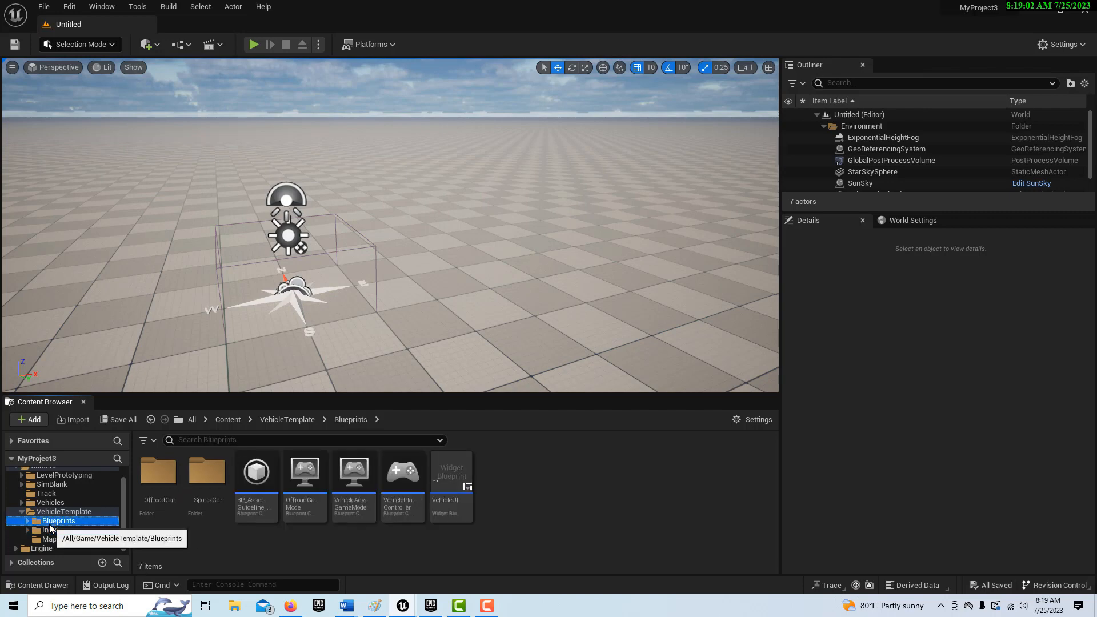
double_click(210, 491)
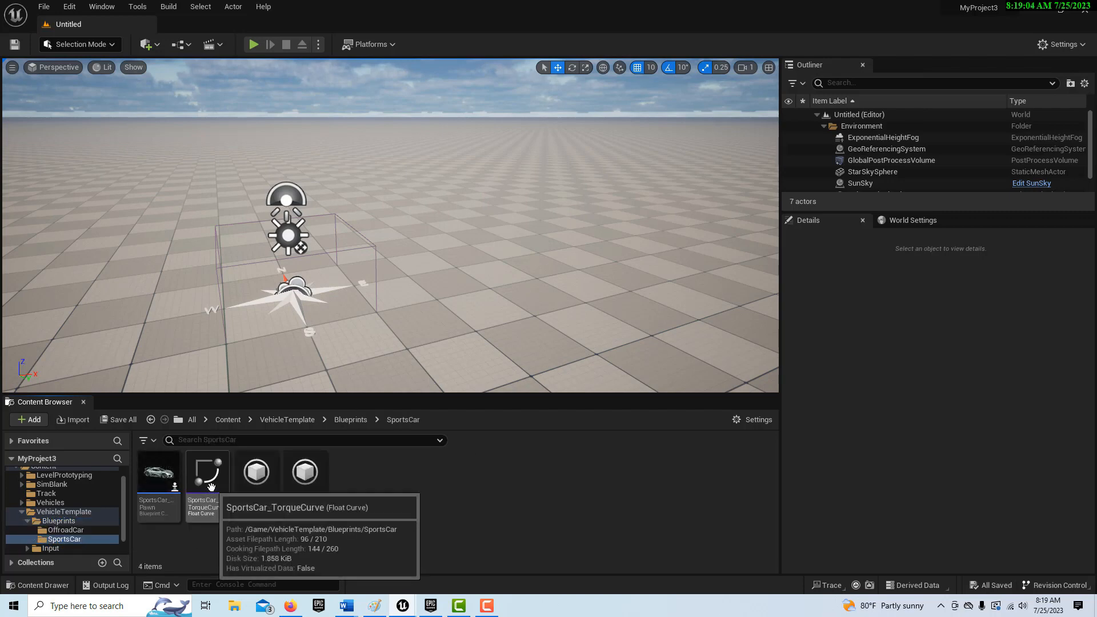
left_click_drag(156, 486, 436, 247)
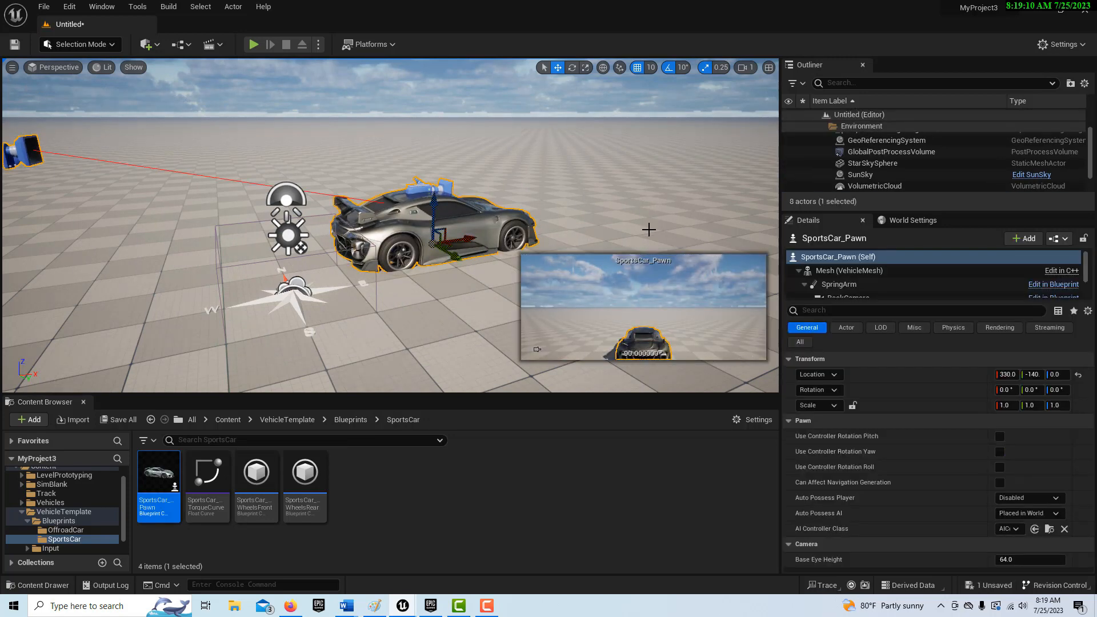
- Raise the SportsCar_Pawn slightly above the floor, to a Z location of about 14.15
left_click(648, 229)
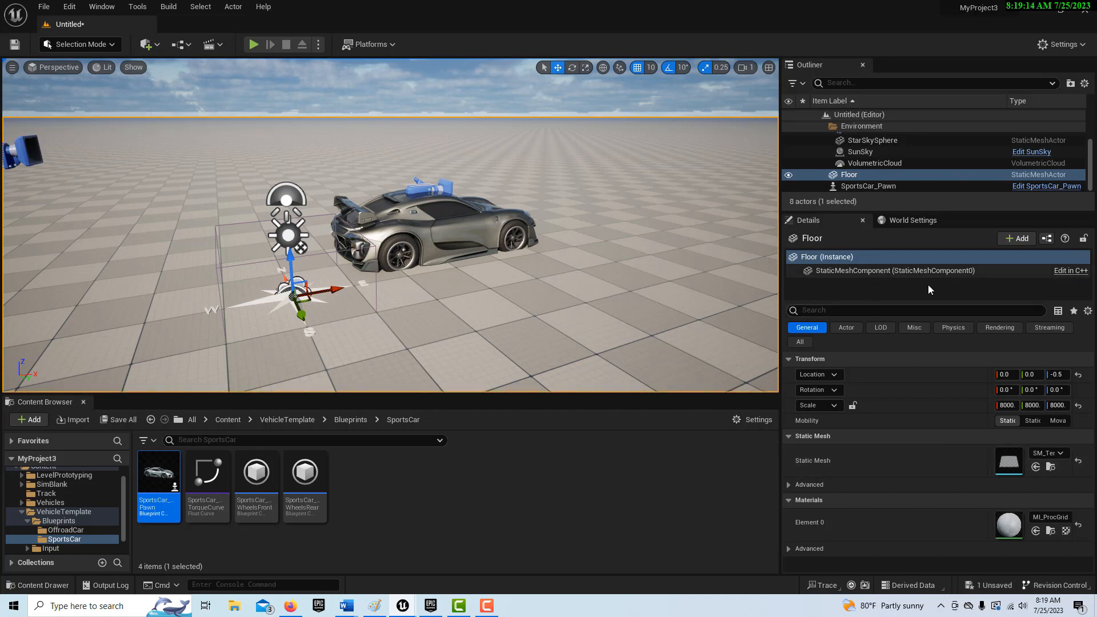
scroll(537, 265, "up", 3)
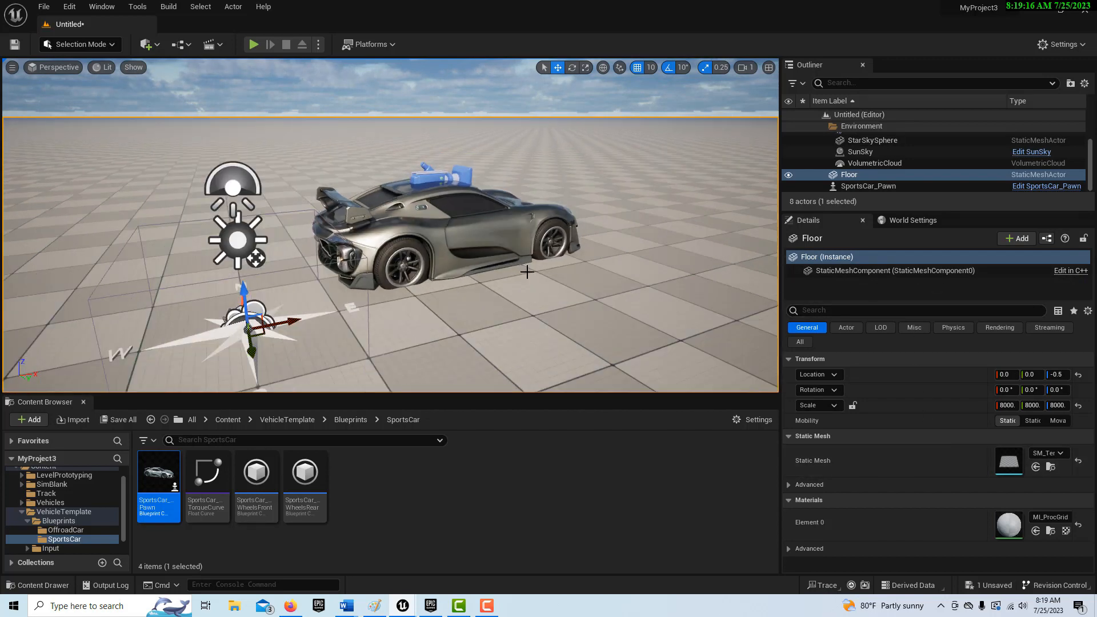
scroll(575, 286, "down", 2)
left_click(464, 241)
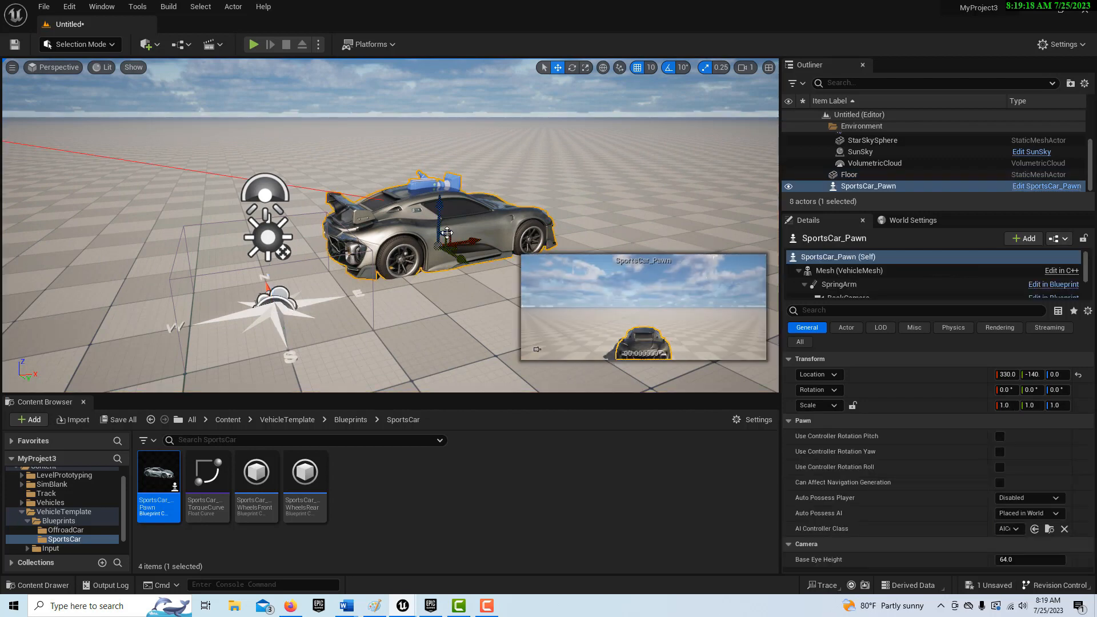
scroll(537, 349, "up", 1)
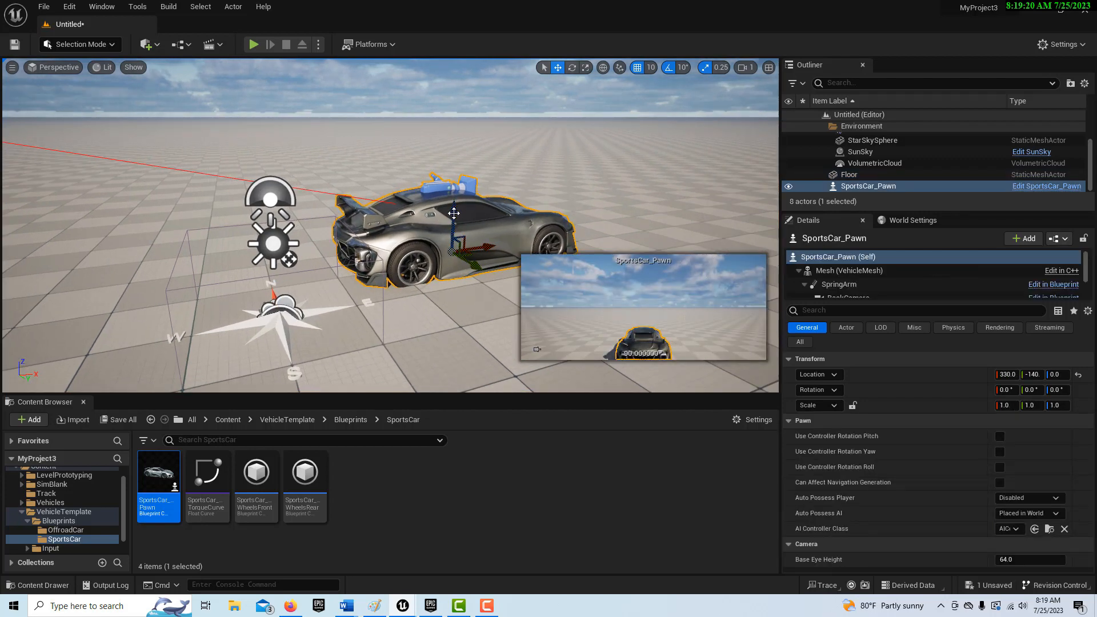
left_click_drag(453, 210, 461, 292)
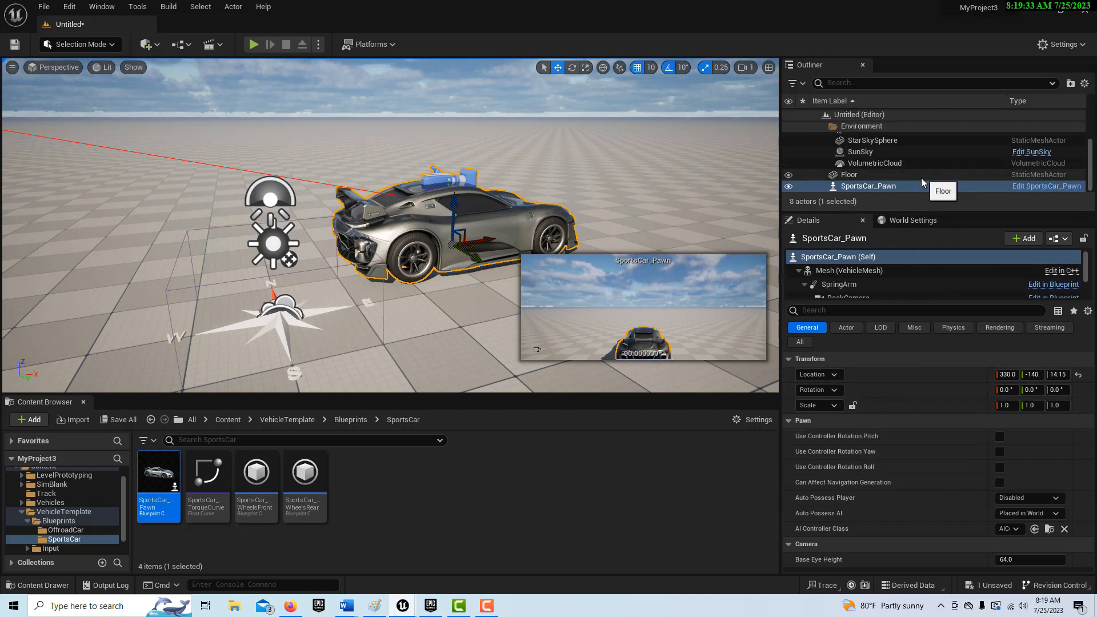
- Turn off the Visible option of the SkyAtmosphere component in the SunSky actor
left_click(876, 152)
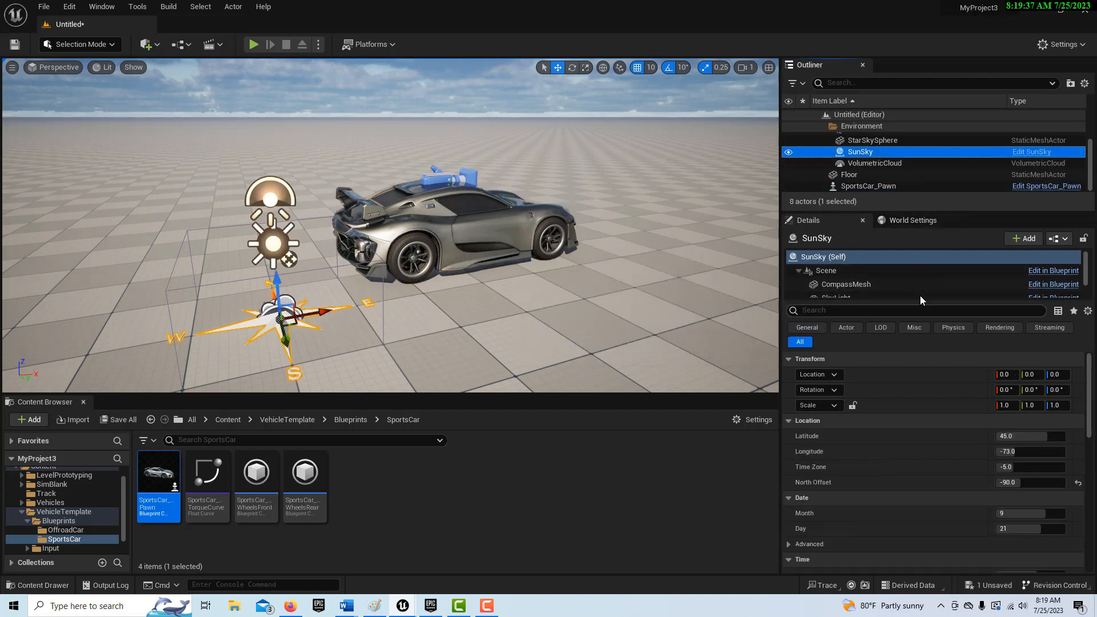
left_click_drag(920, 301, 929, 348)
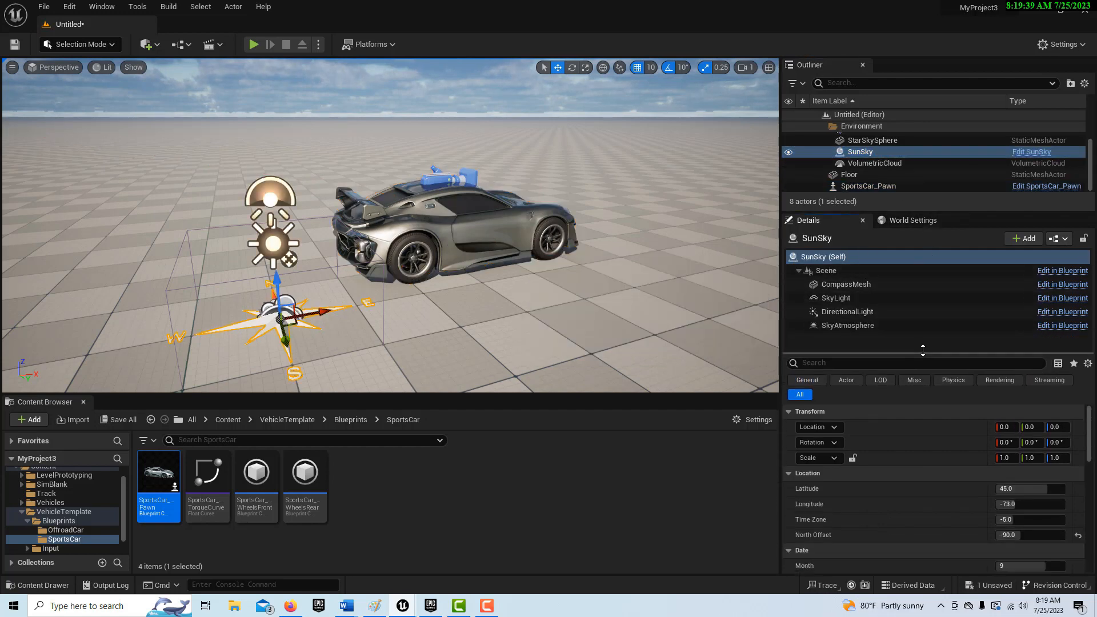
left_click(873, 327)
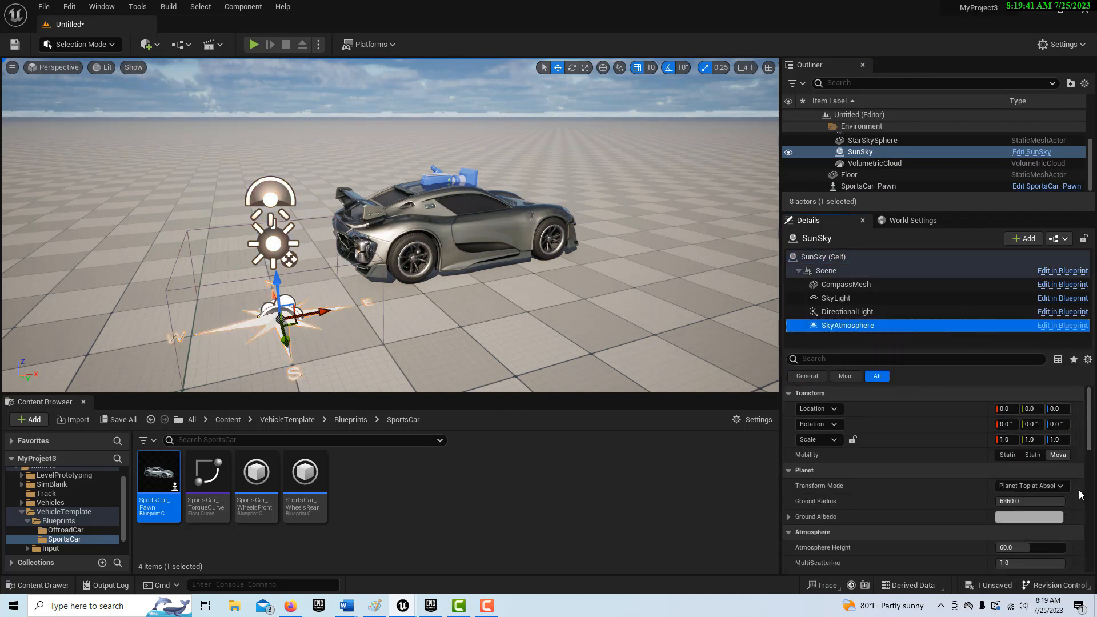
left_click_drag(1090, 426, 1096, 543)
left_click(1000, 437)
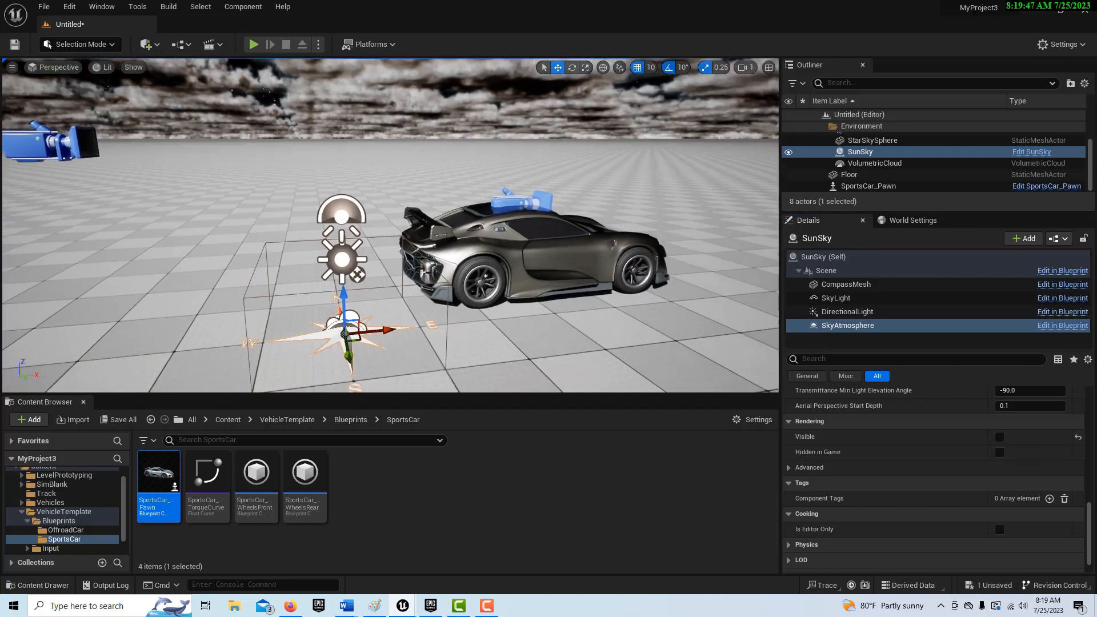
right_click_drag(390, 225, 431, 239)
right_click_drag(649, 285, 663, 224)
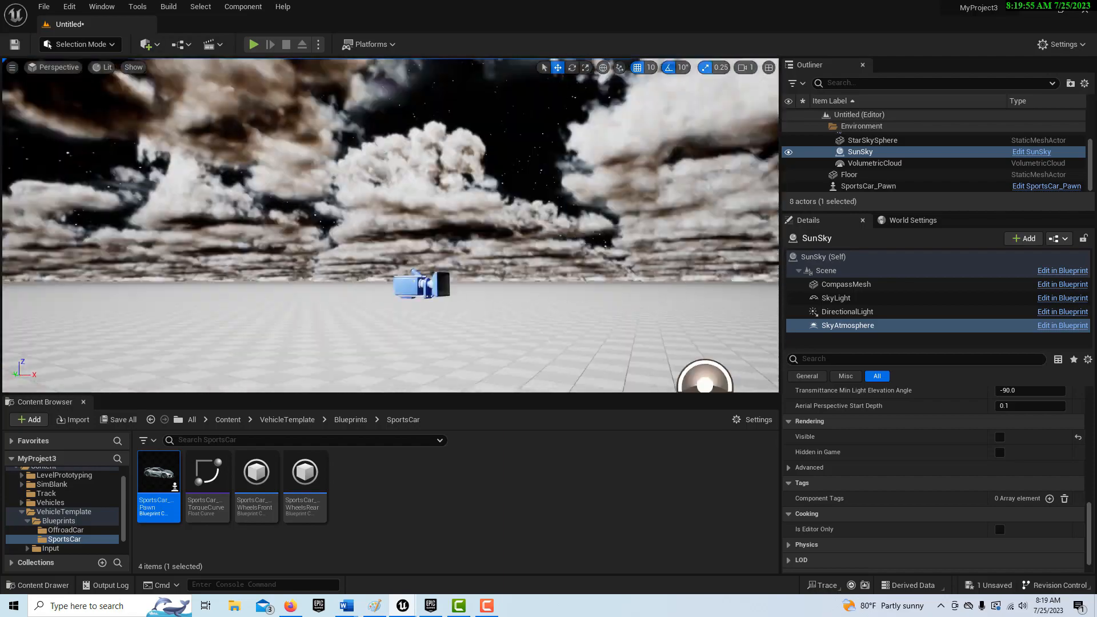
right_click_drag(390, 229, 500, 258)
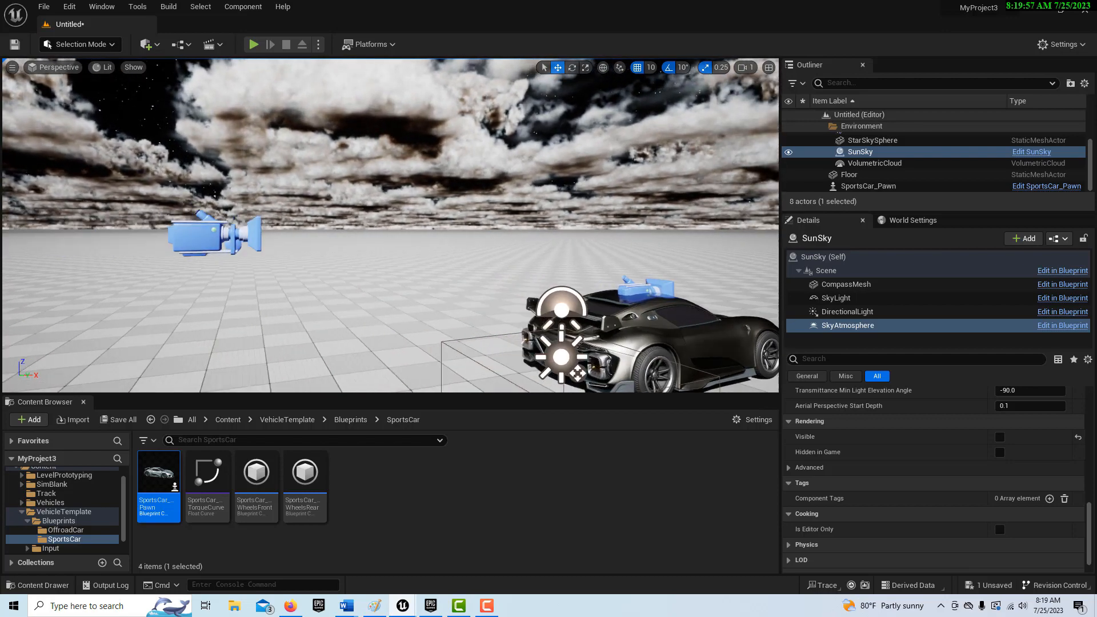
right_click_drag(390, 229, 503, 232)
right_click_drag(597, 267, 541, 235)
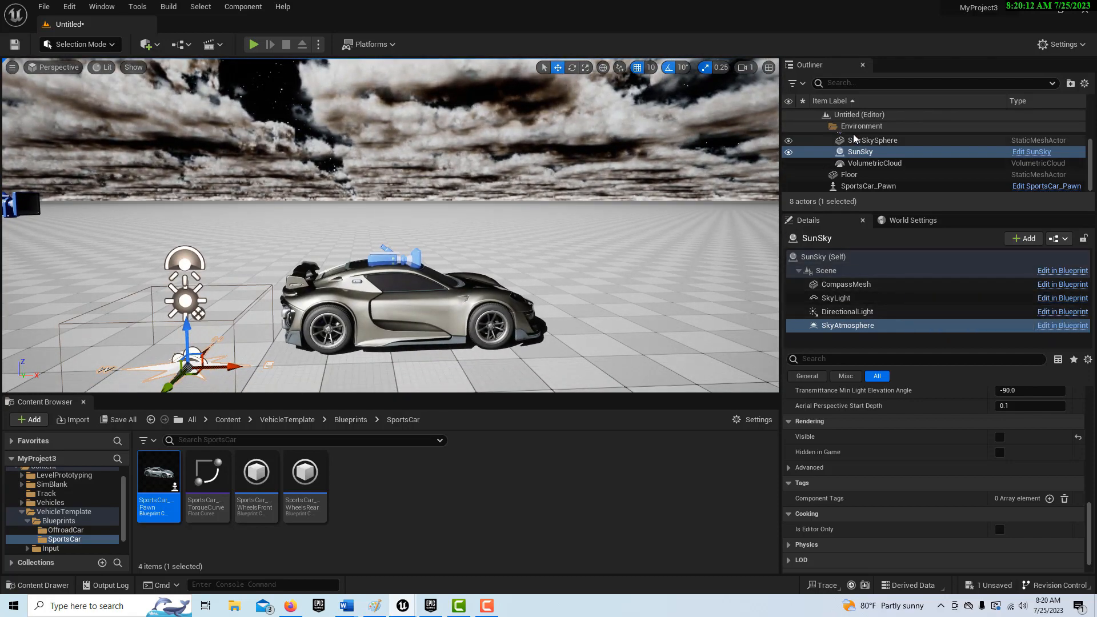
- Turn off rendering visibility for the VolumetricCloud actor so the clouds are hidden
left_click(883, 163)
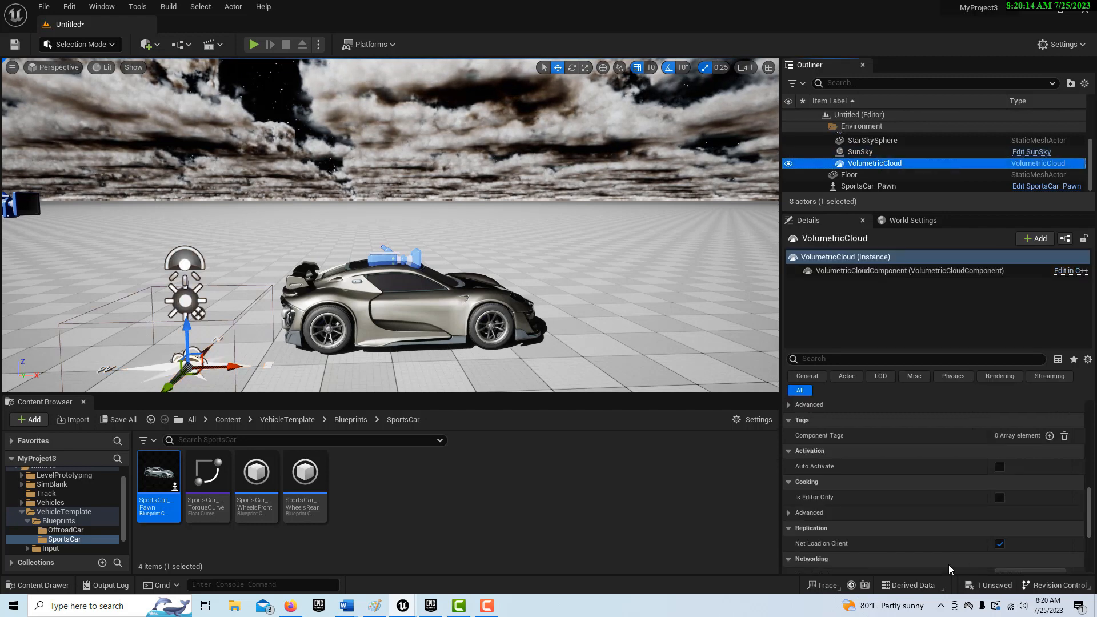
scroll(996, 513, "up", 5)
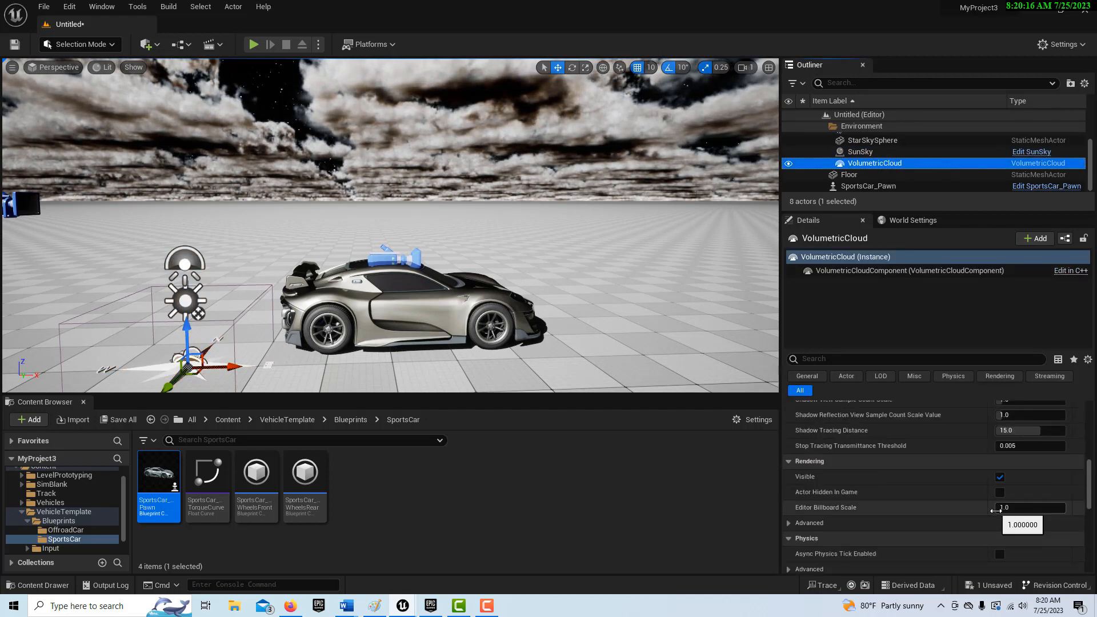
left_click(1001, 479)
mouse_move(515, 228)
right_mouse_down()
mouse_move(503, 183)
mouse_move(512, 197)
mouse_move(512, 160)
mouse_move(511, 247)
right_mouse_up()
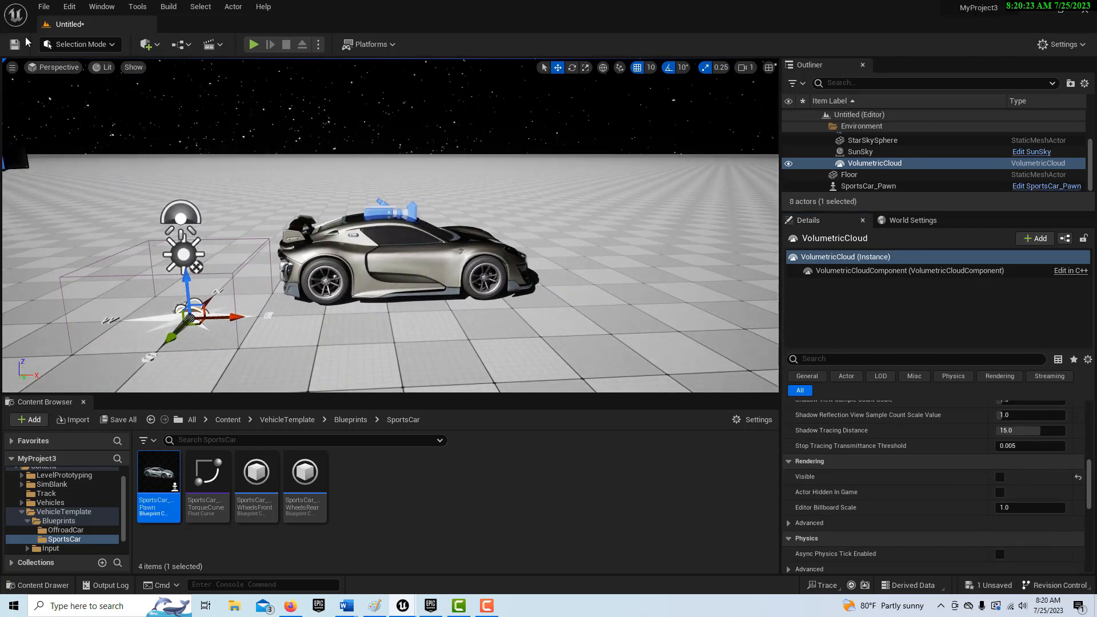
- Find the exposure options in the project settings and disable Auto Exposure under the engine's default rendering settings
left_click(67, 8)
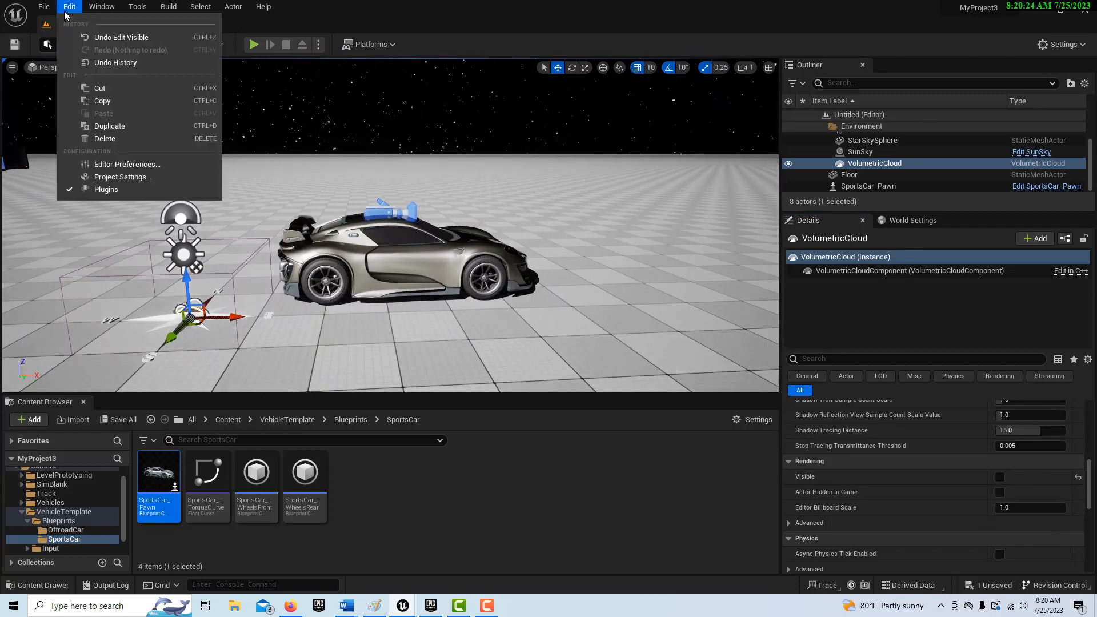
left_click(129, 179)
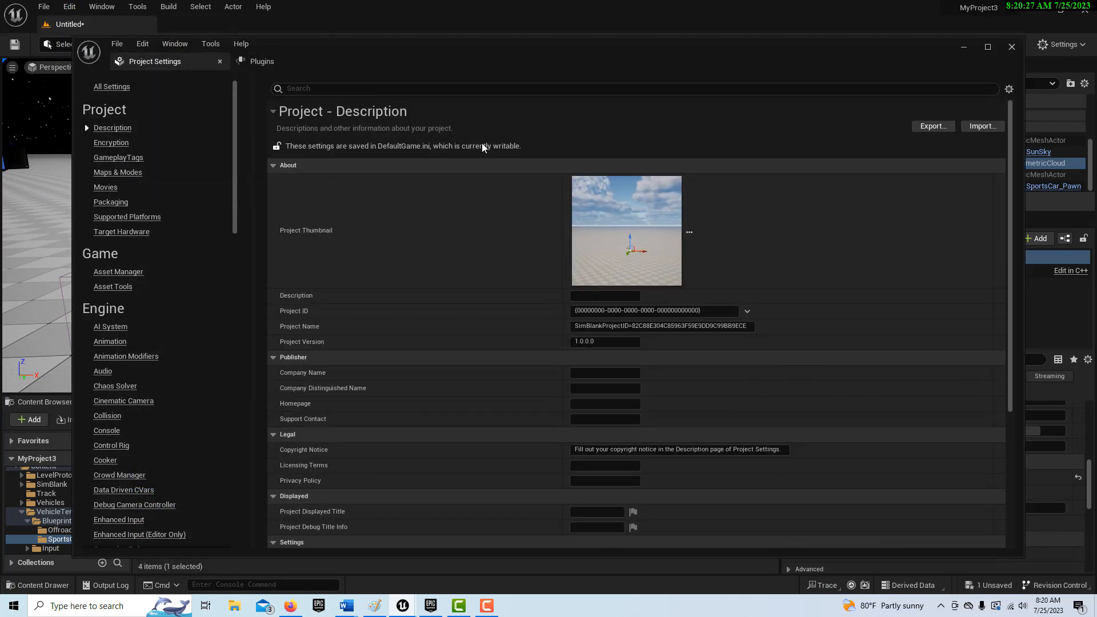
left_click(417, 89)
type("auto")
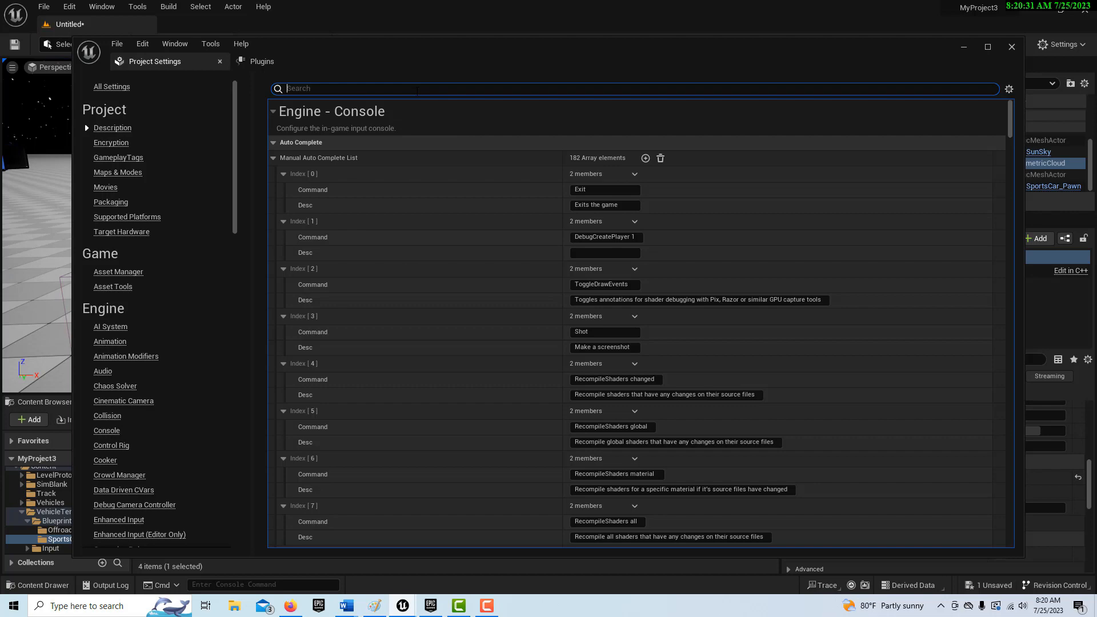
type("exposure")
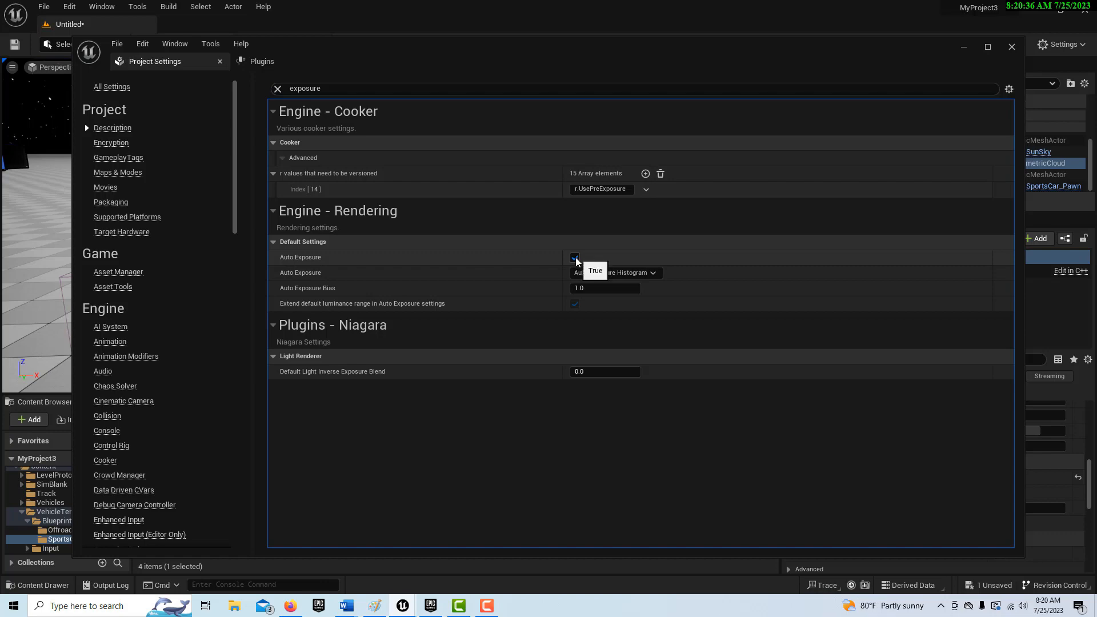
left_click(575, 258)
left_click(965, 47)
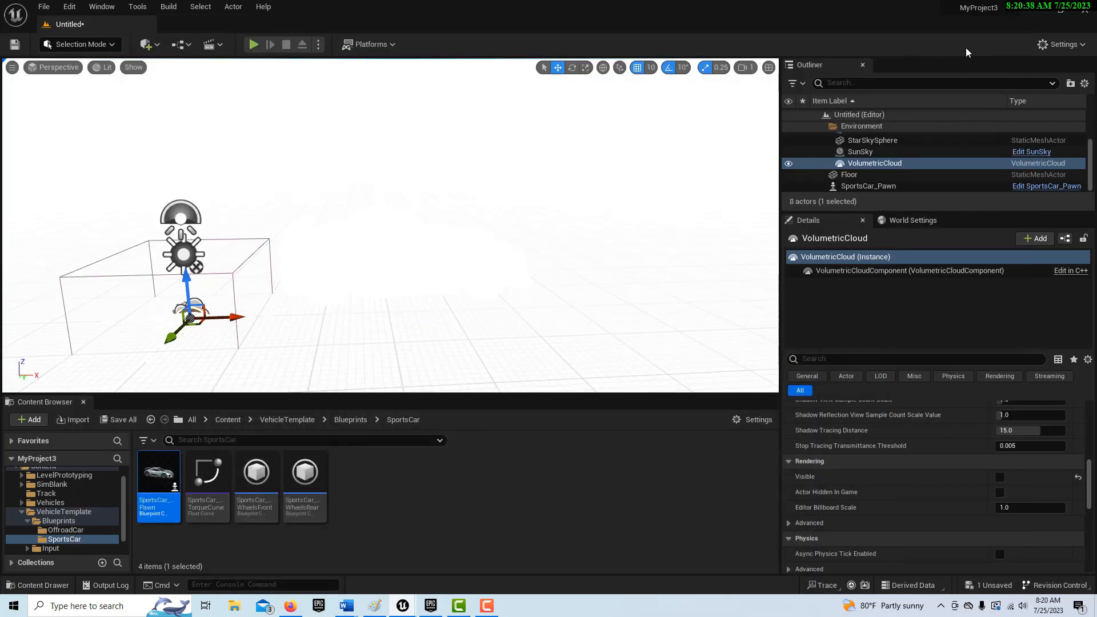
- Set the intensity of the SunSky actor's DirectionalLight component to 0.2 lux and inspect the car's headlights in the dark scene
mouse_move(424, 235)
right_mouse_down()
mouse_move(414, 278)
mouse_move(402, 240)
mouse_move(399, 252)
mouse_move(411, 241)
mouse_move(388, 230)
mouse_move(391, 247)
mouse_move(445, 243)
mouse_move(411, 245)
mouse_move(405, 234)
mouse_move(403, 253)
mouse_move(431, 245)
mouse_move(403, 252)
mouse_move(421, 243)
mouse_move(450, 249)
mouse_move(428, 255)
mouse_move(426, 236)
right_mouse_up()
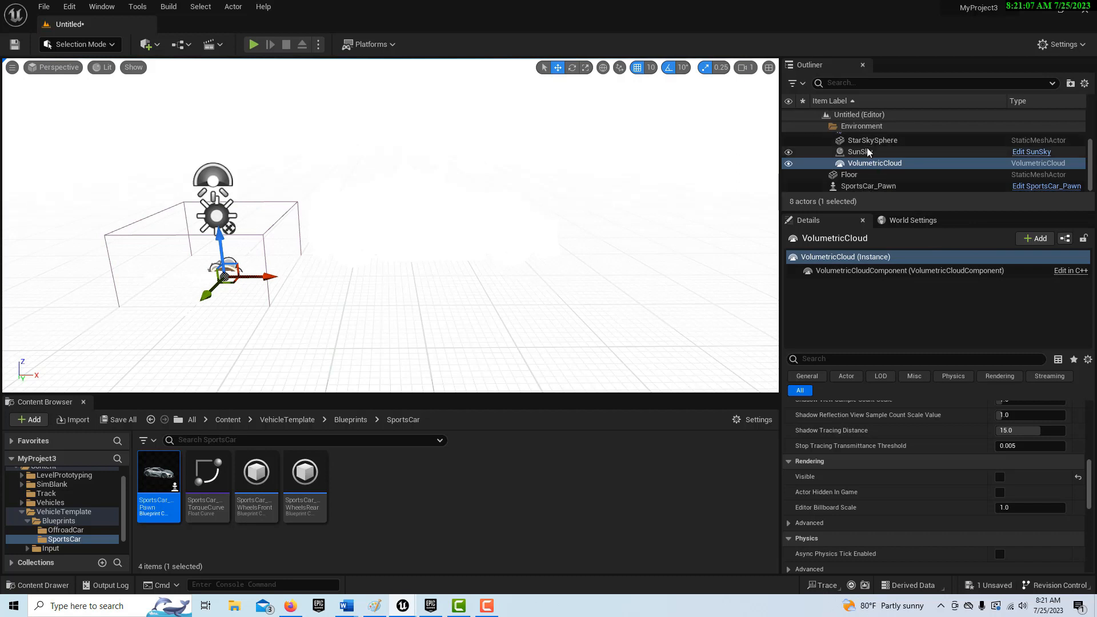
scroll(874, 146, "up", 2)
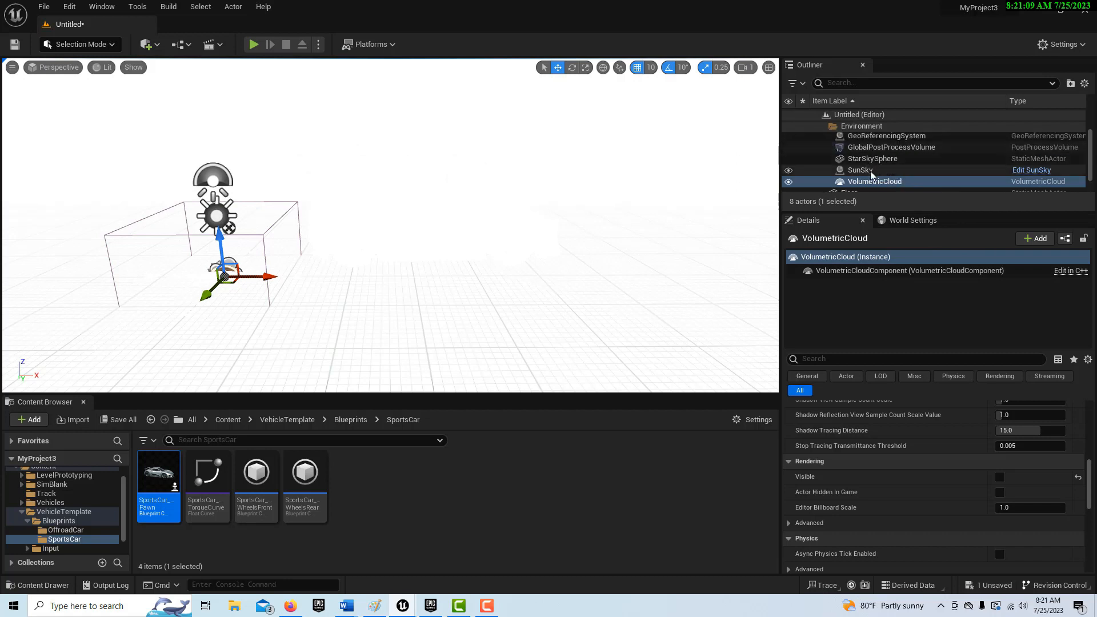
left_click(870, 171)
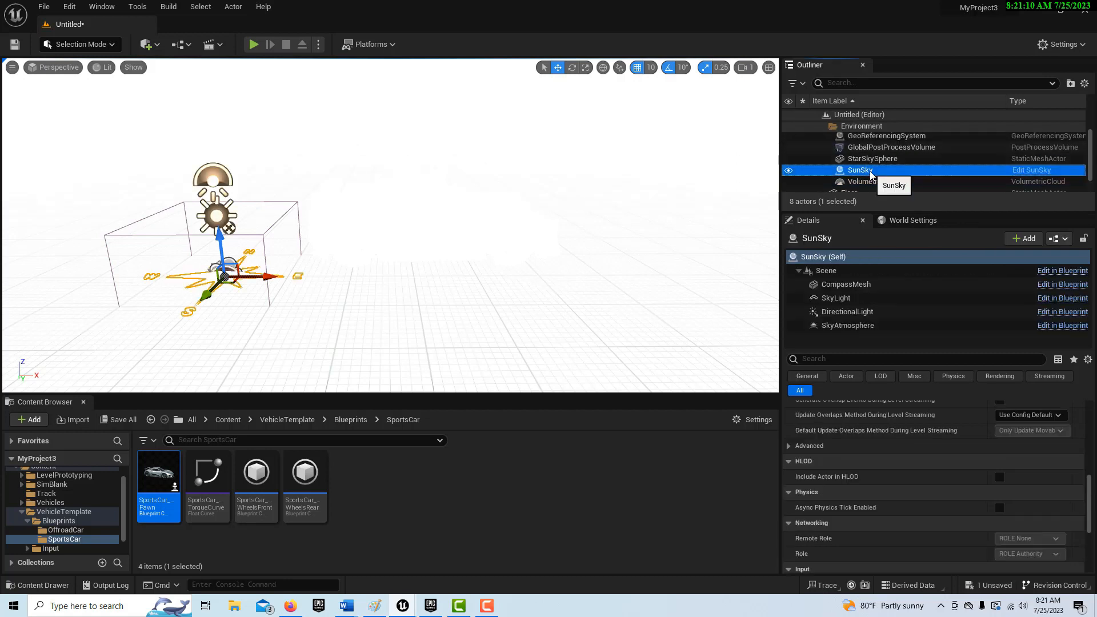
left_click(859, 311)
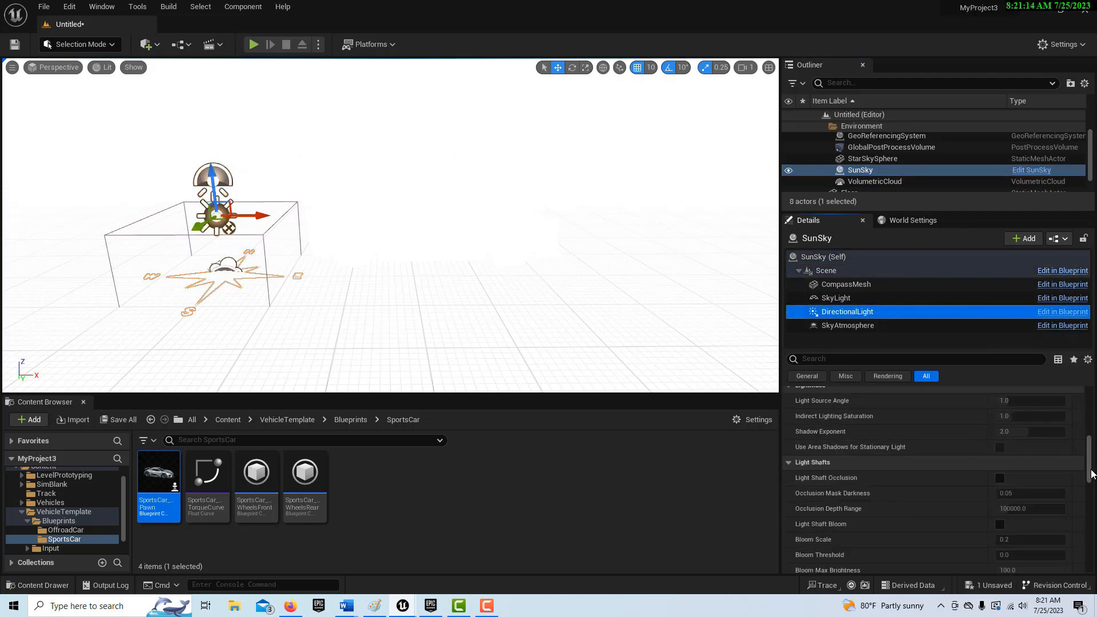
left_click_drag(1091, 474, 1091, 417)
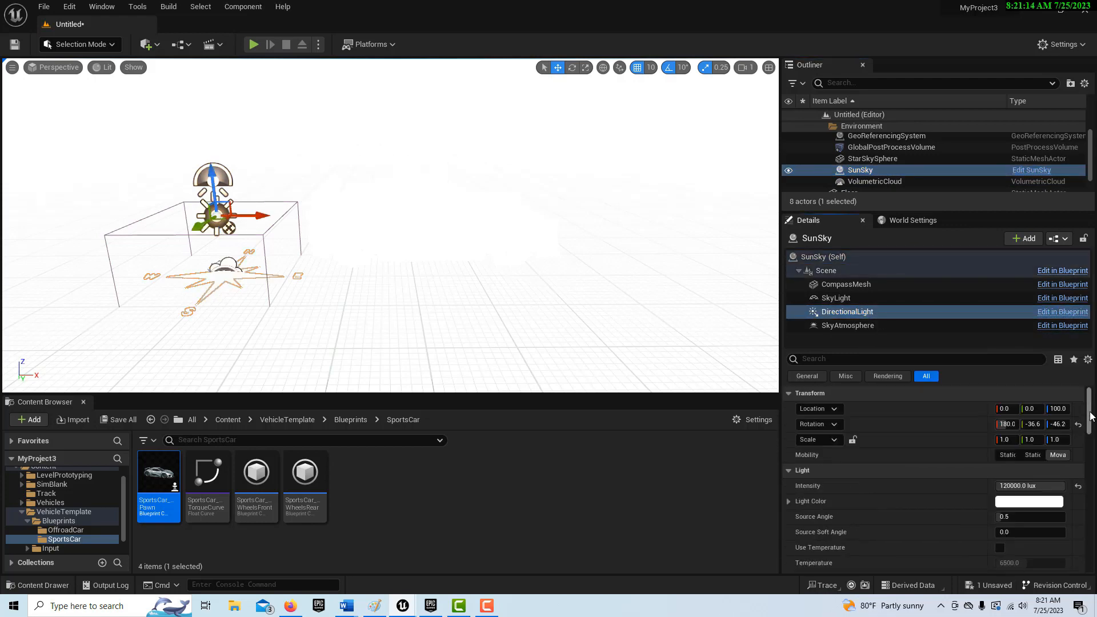
left_click(1031, 486)
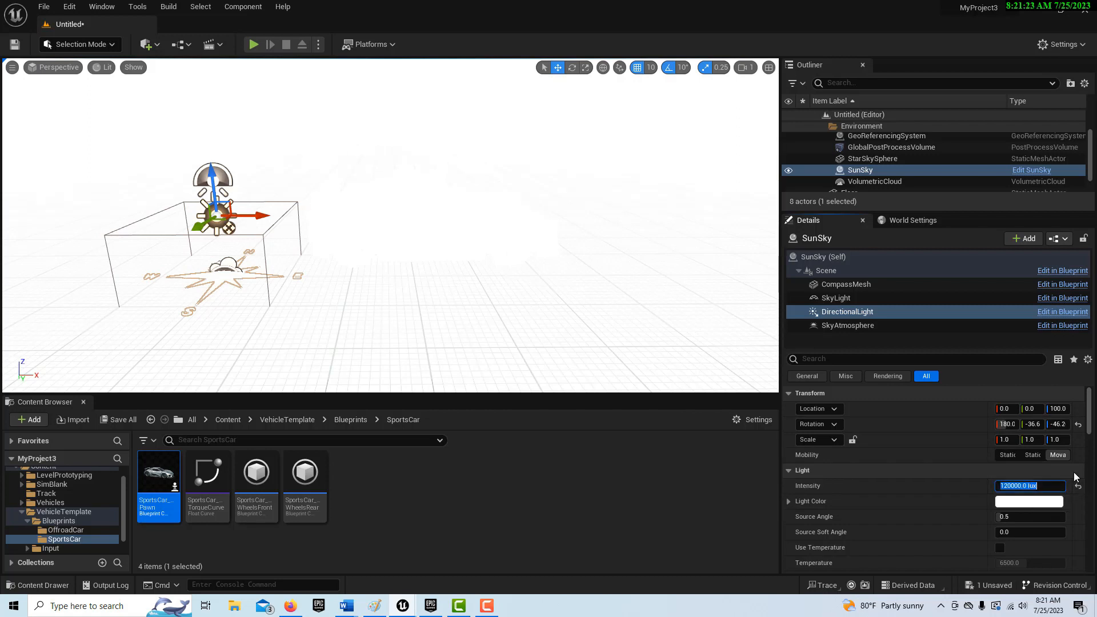
type(".2")
key("Return")
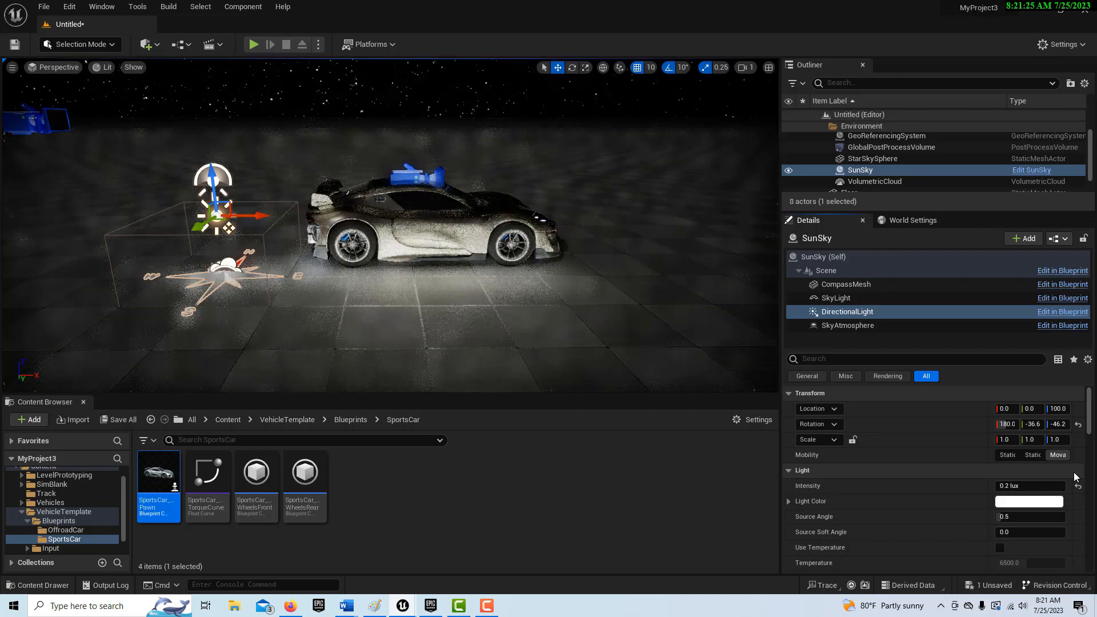
right_click_drag(723, 318, 680, 318)
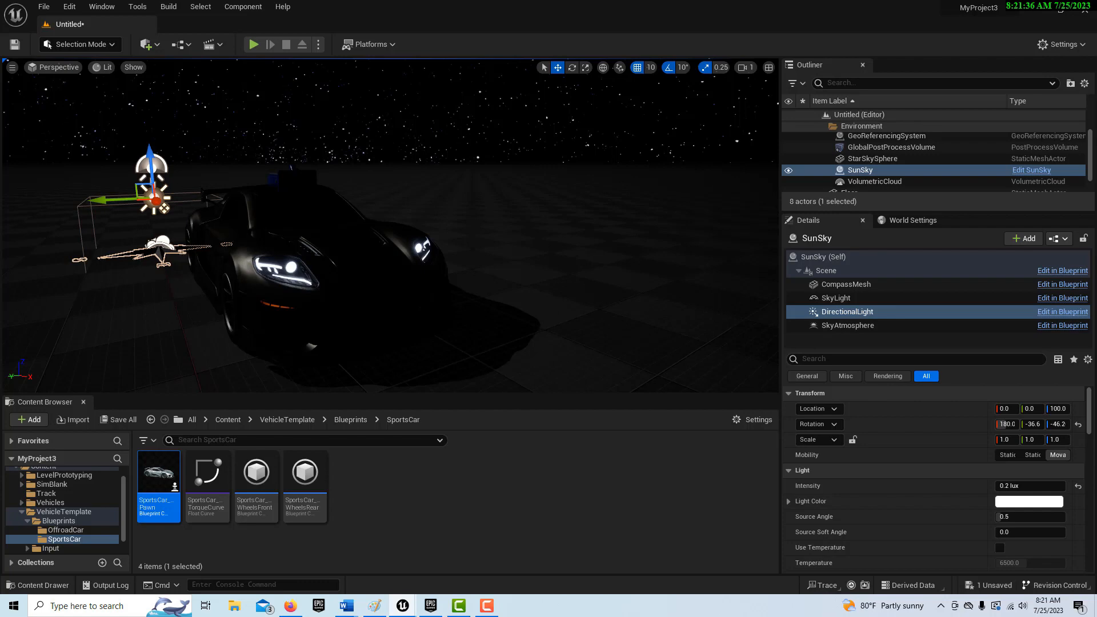
right_click_drag(499, 232, 499, 220)
right_click_drag(499, 220, 502, 255)
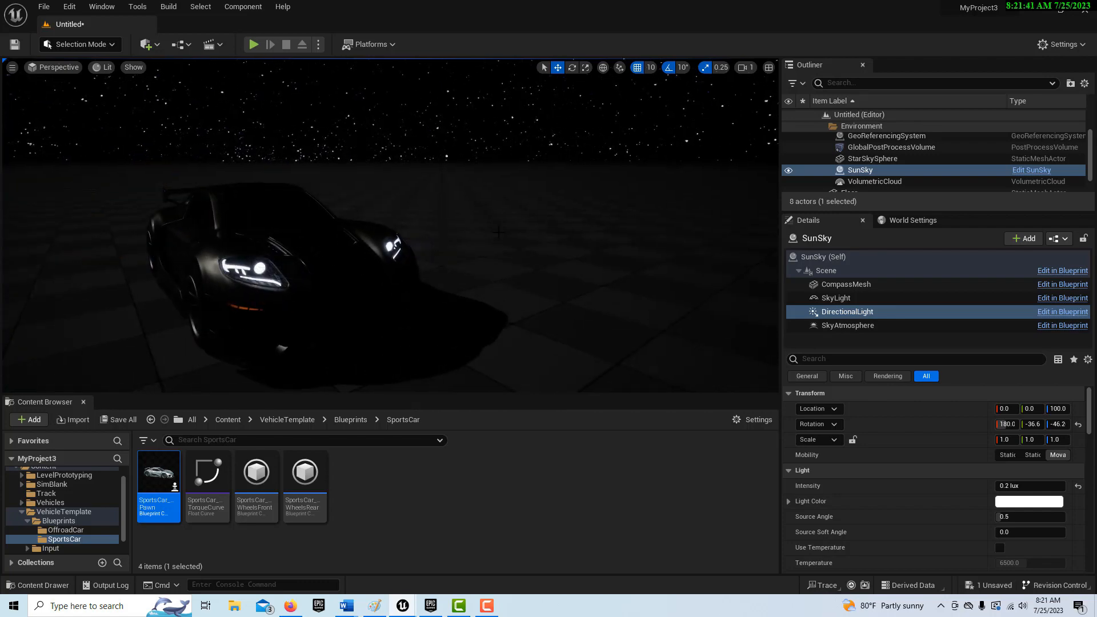
scroll(499, 232, "up", 5)
scroll(499, 232, "down", 6)
mouse_move(499, 232)
right_mouse_down()
mouse_move(503, 174)
mouse_move(503, 228)
right_mouse_up()
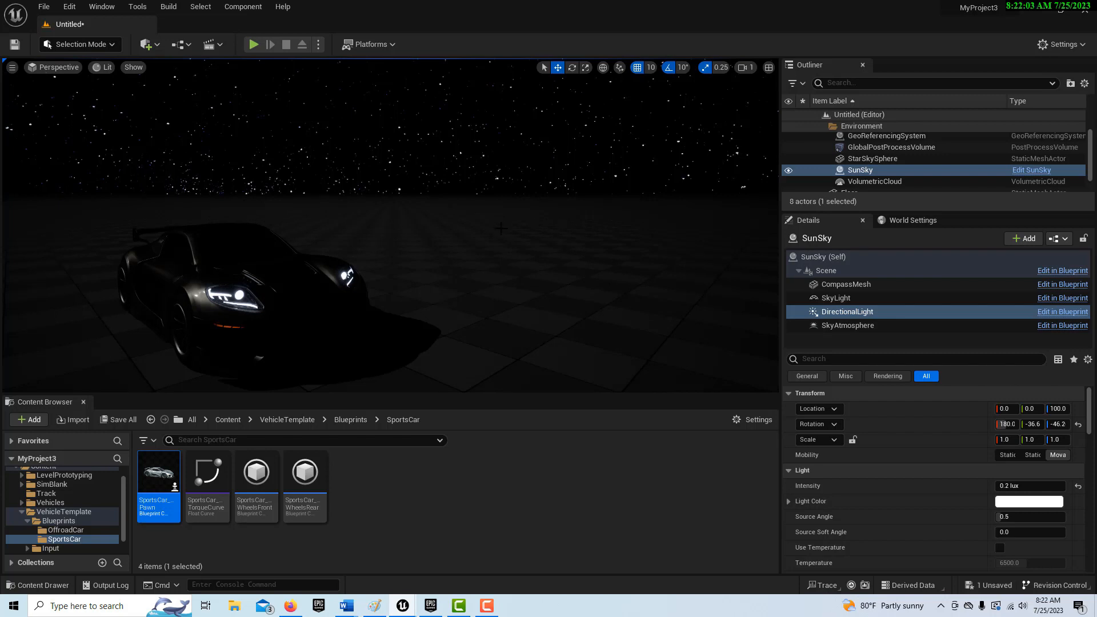
- Set the level's GameMode Override to VehicleAdvGameMode in the world settings
left_click(915, 220)
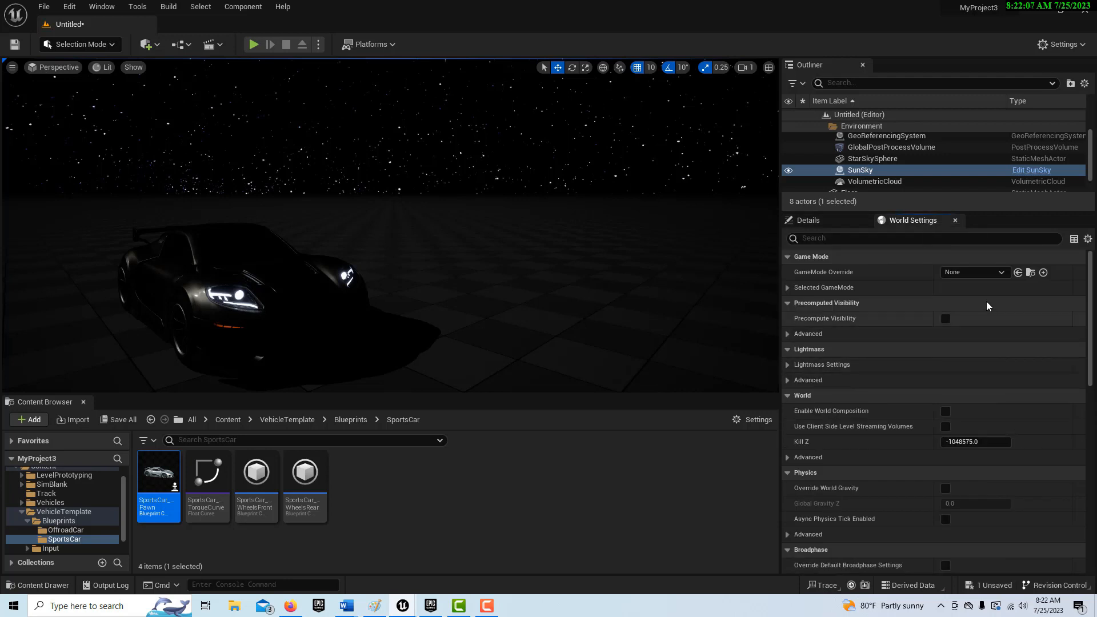
left_click(1003, 272)
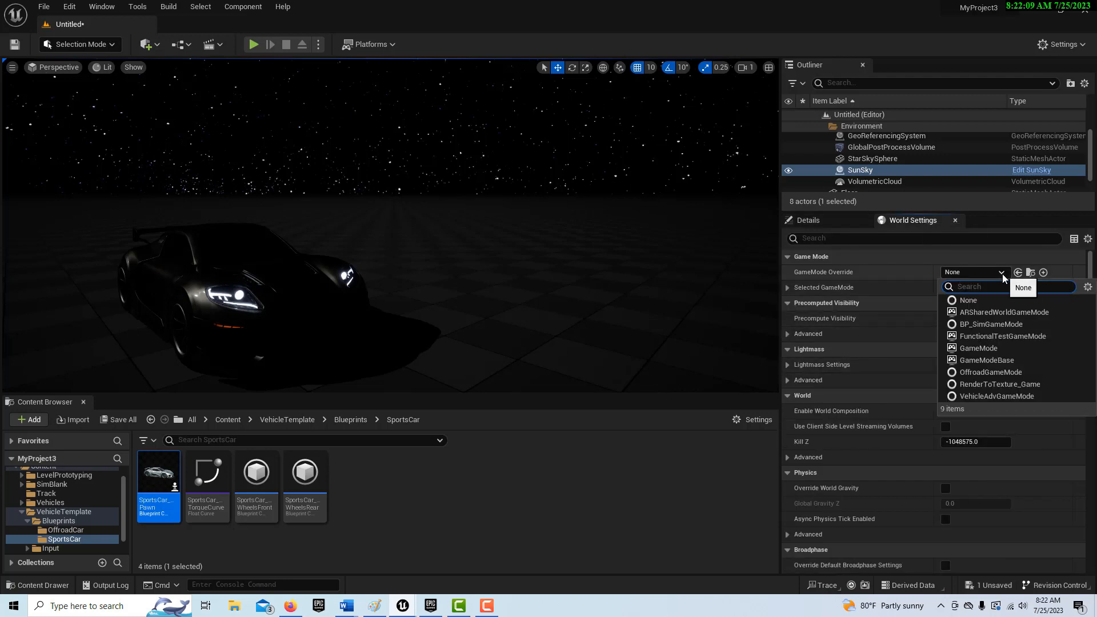
left_click(997, 396)
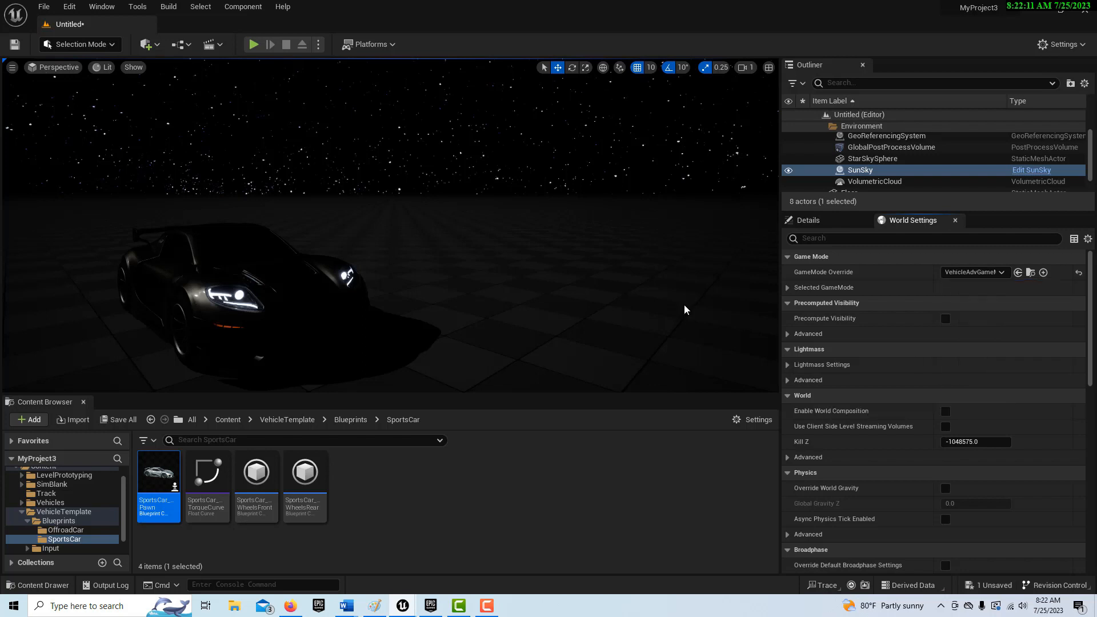
- Play the level in the editor and test-drive the sports car, accelerating forward and braking
left_click(255, 45)
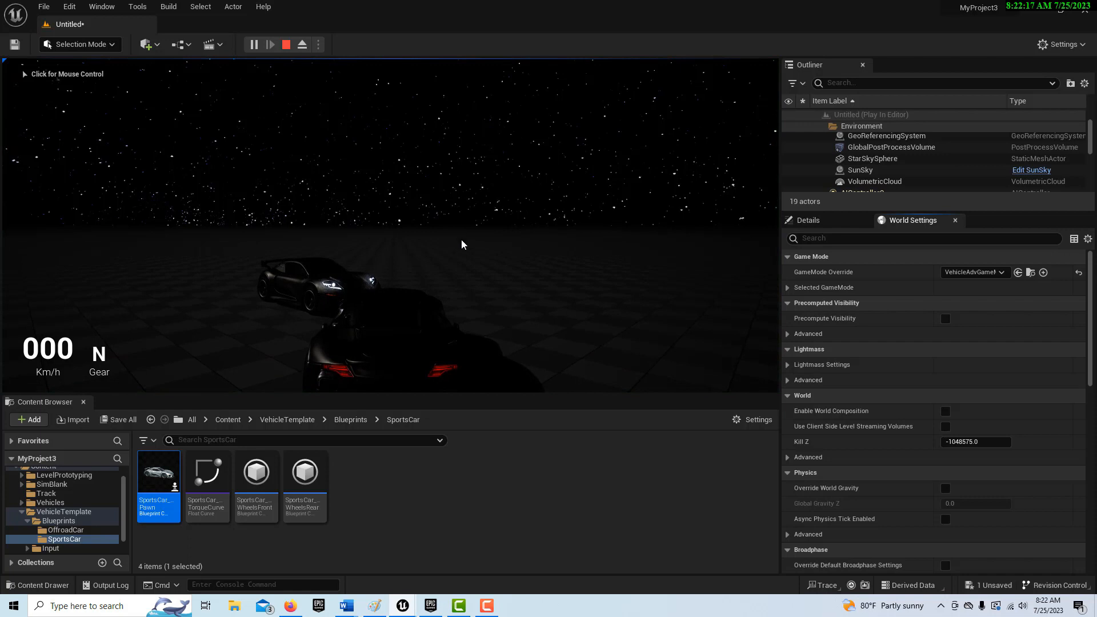
left_click(463, 258)
key("w")
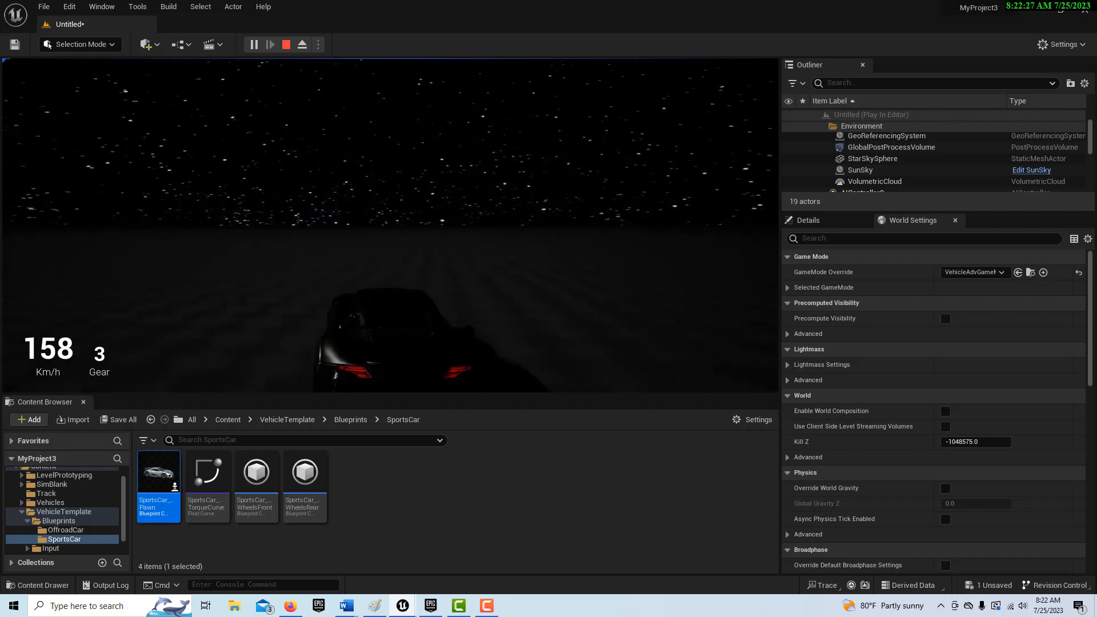
key("s")
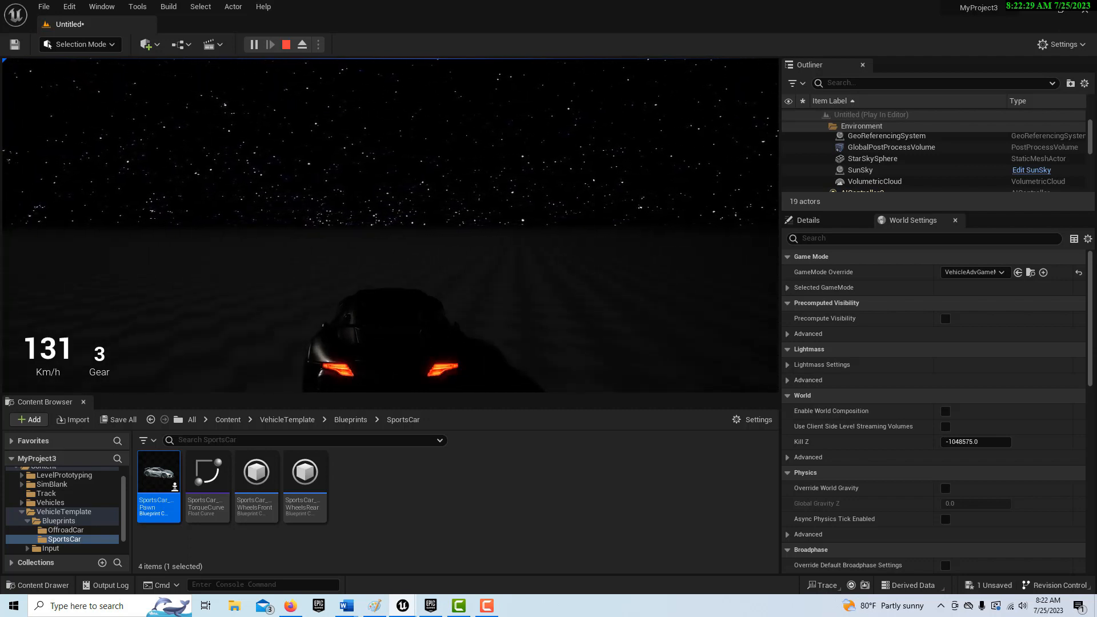